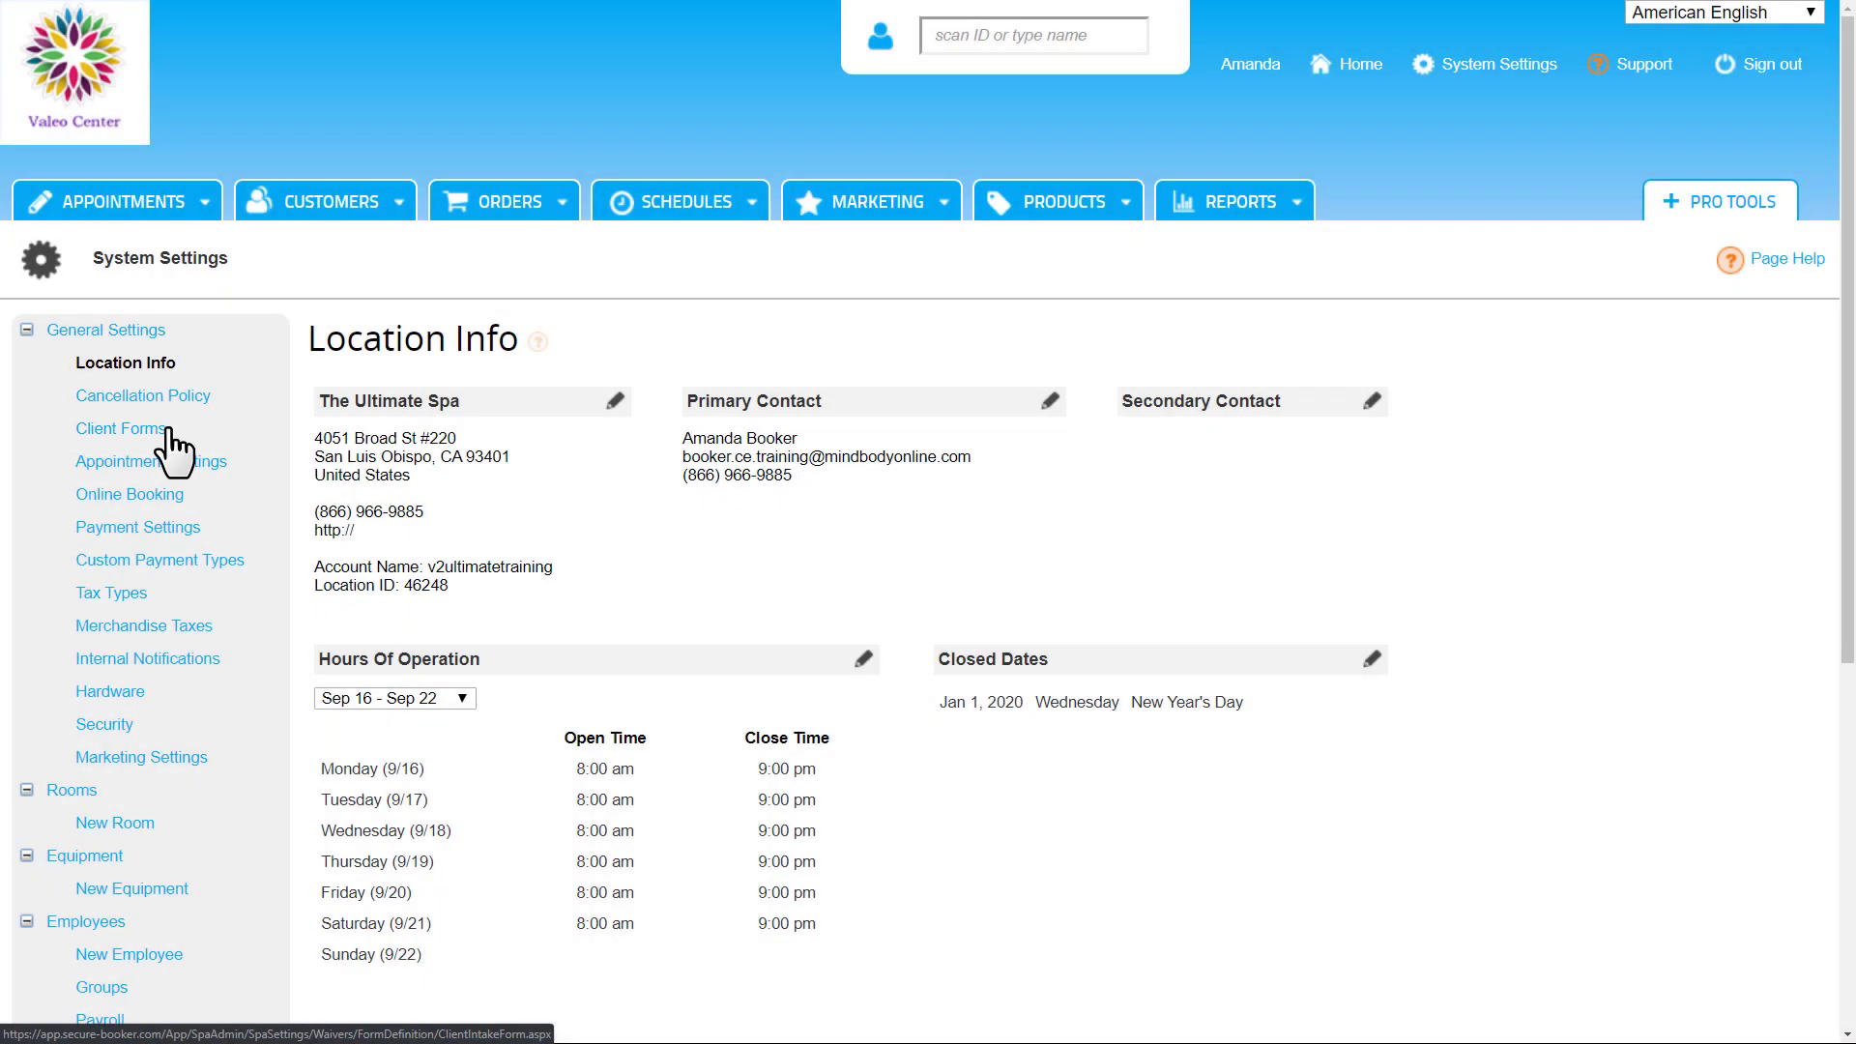
# Step: Start a new client form named 'Client Intake Form'
pyautogui.click(166, 426)
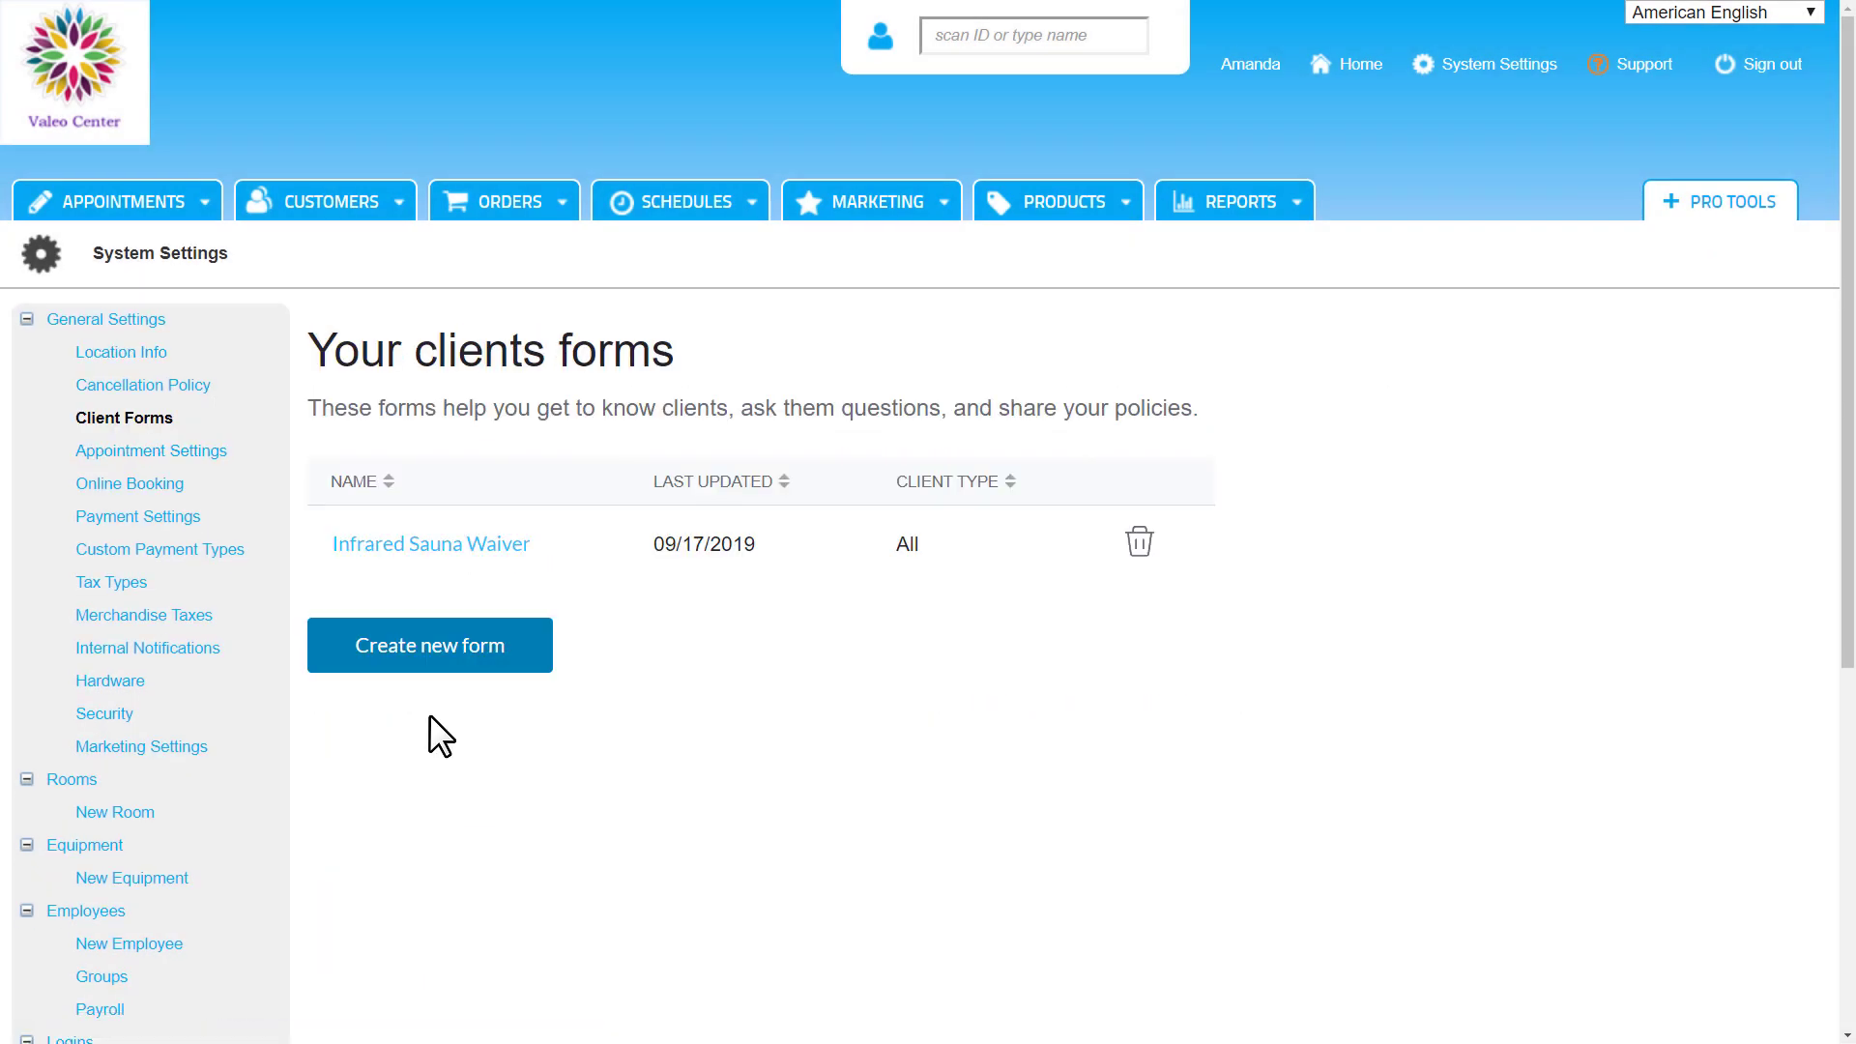
pyautogui.click(434, 653)
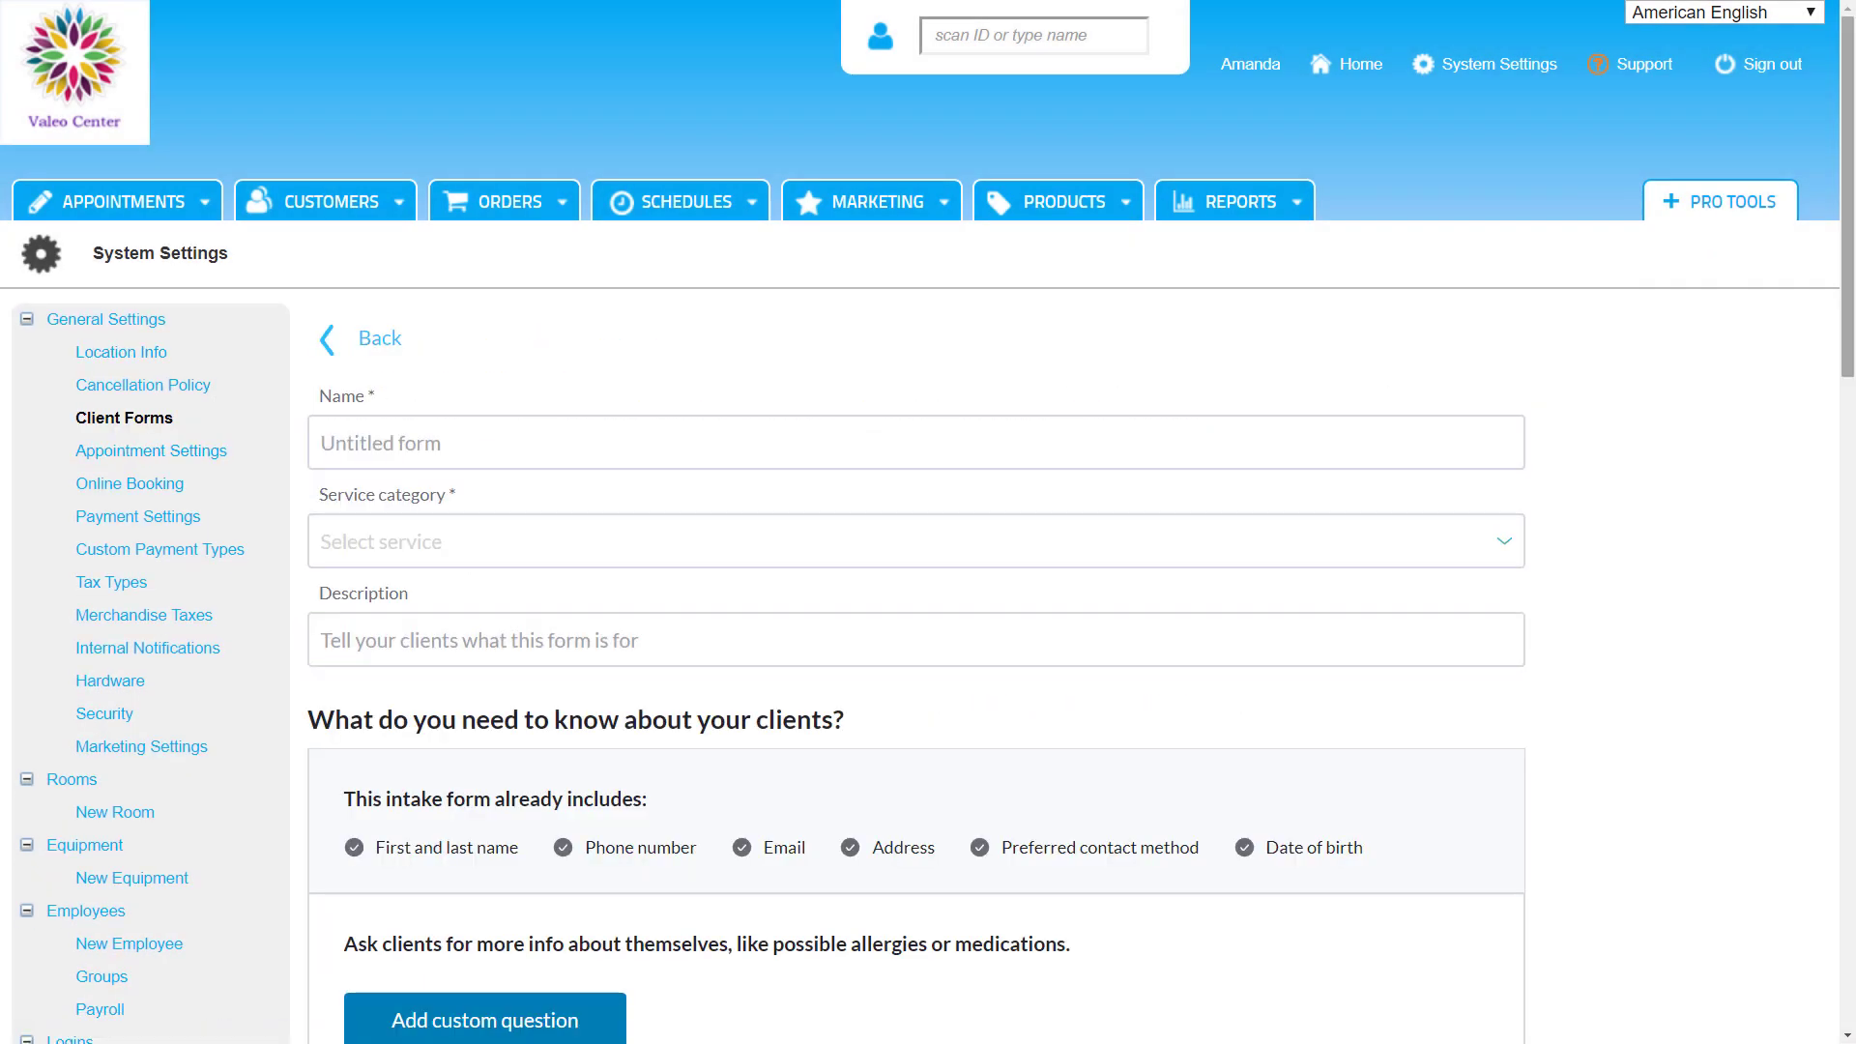
pyautogui.scroll(-3, 928, 522)
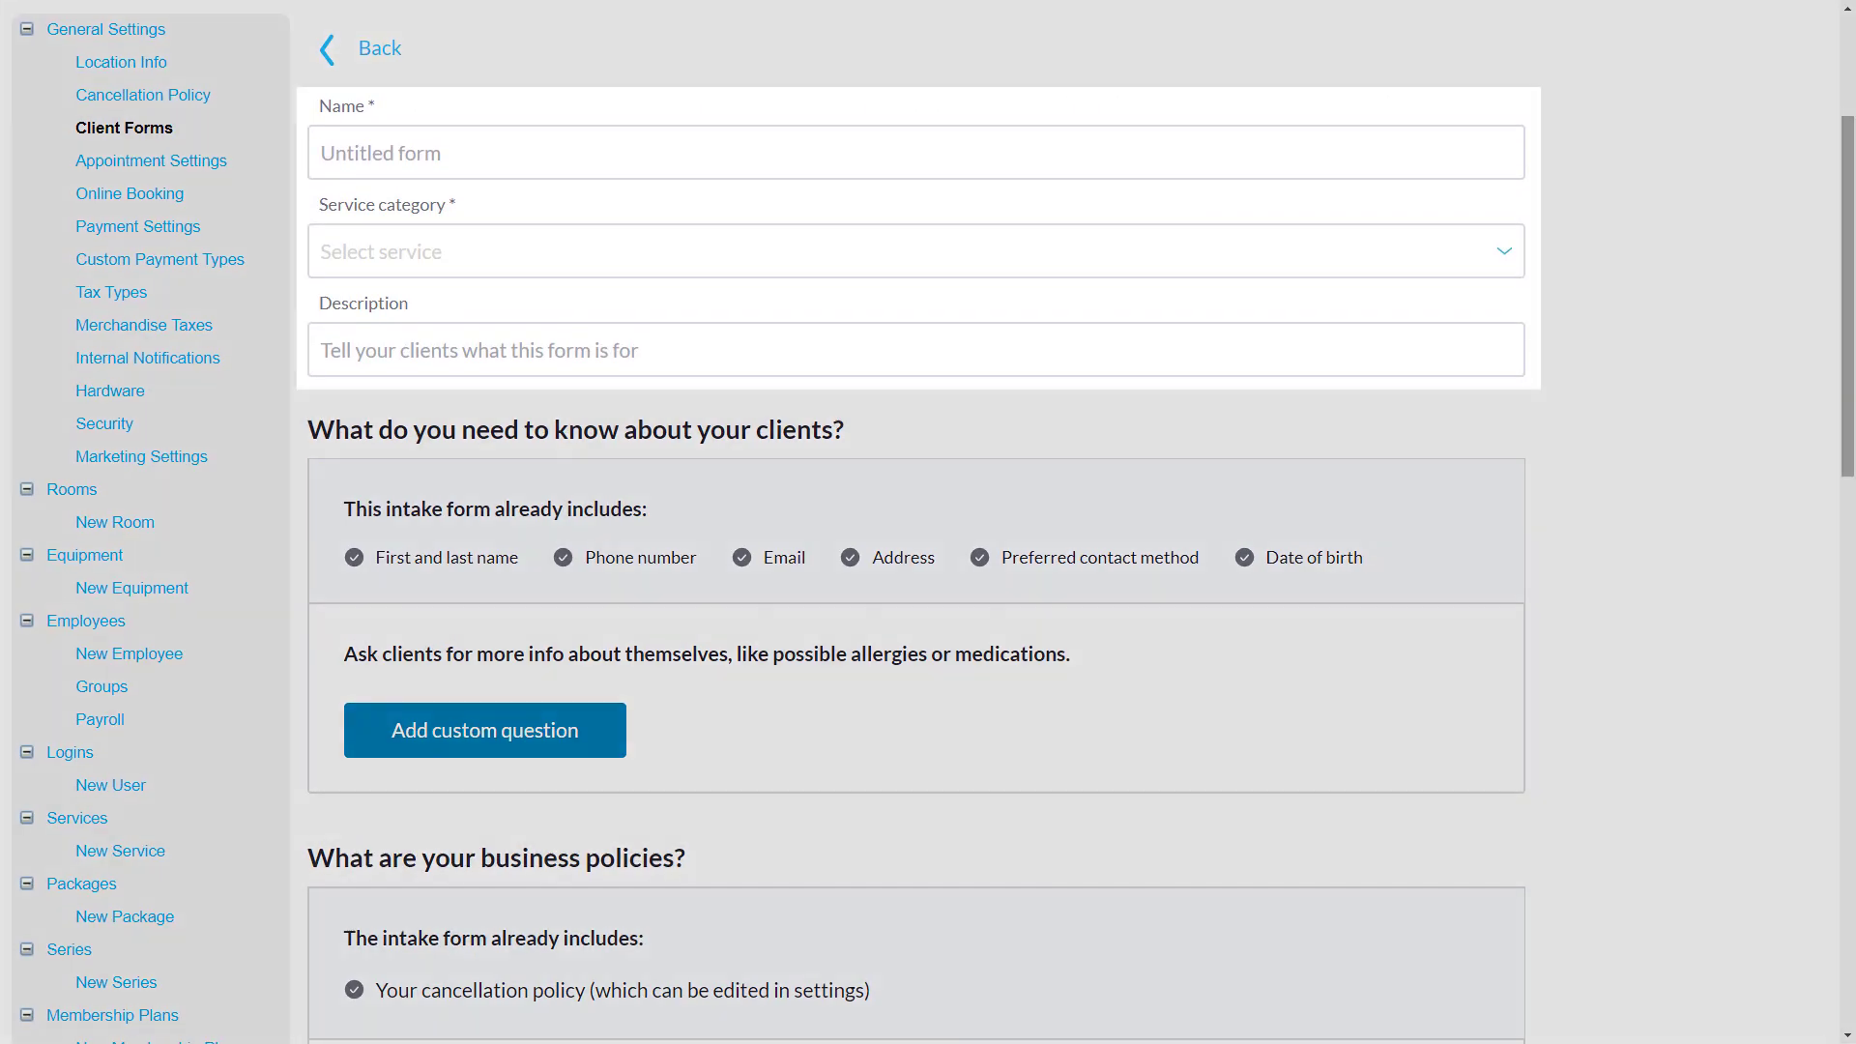
pyautogui.write('Client')
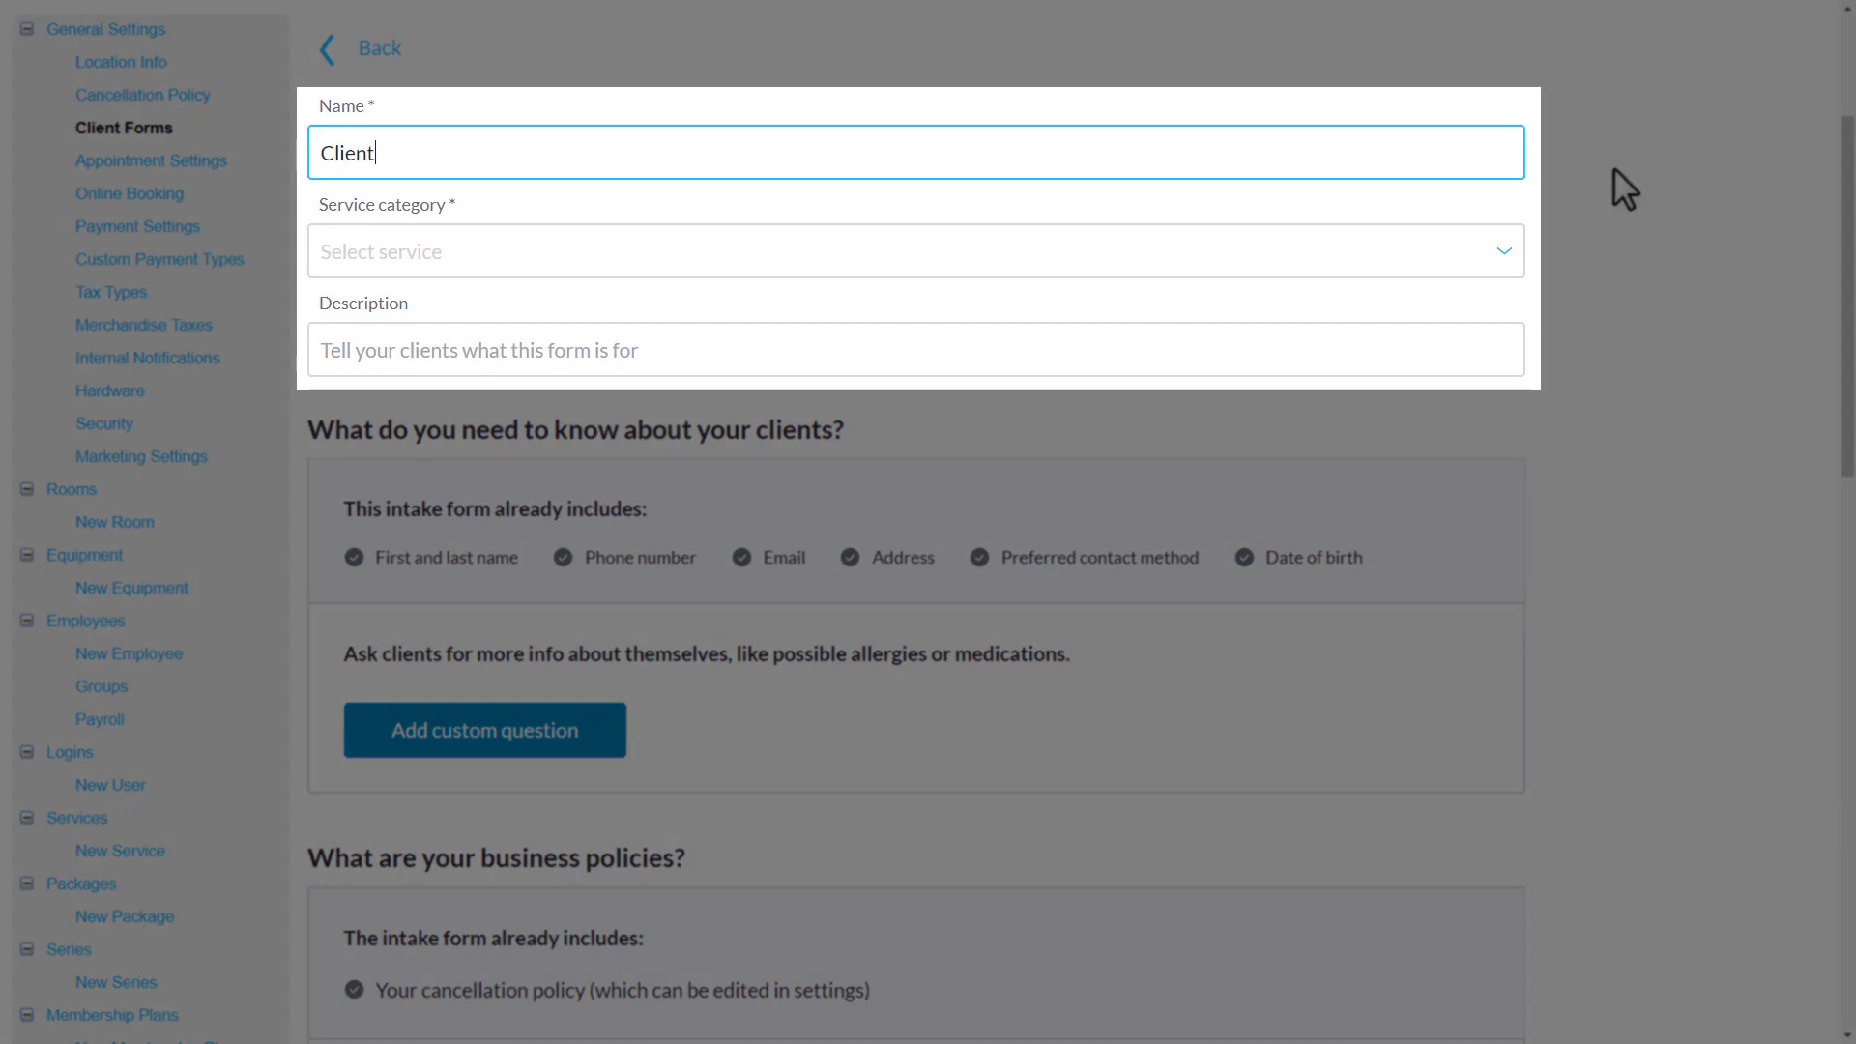
pyautogui.write(' Intake Form')
pyautogui.press('Tab')
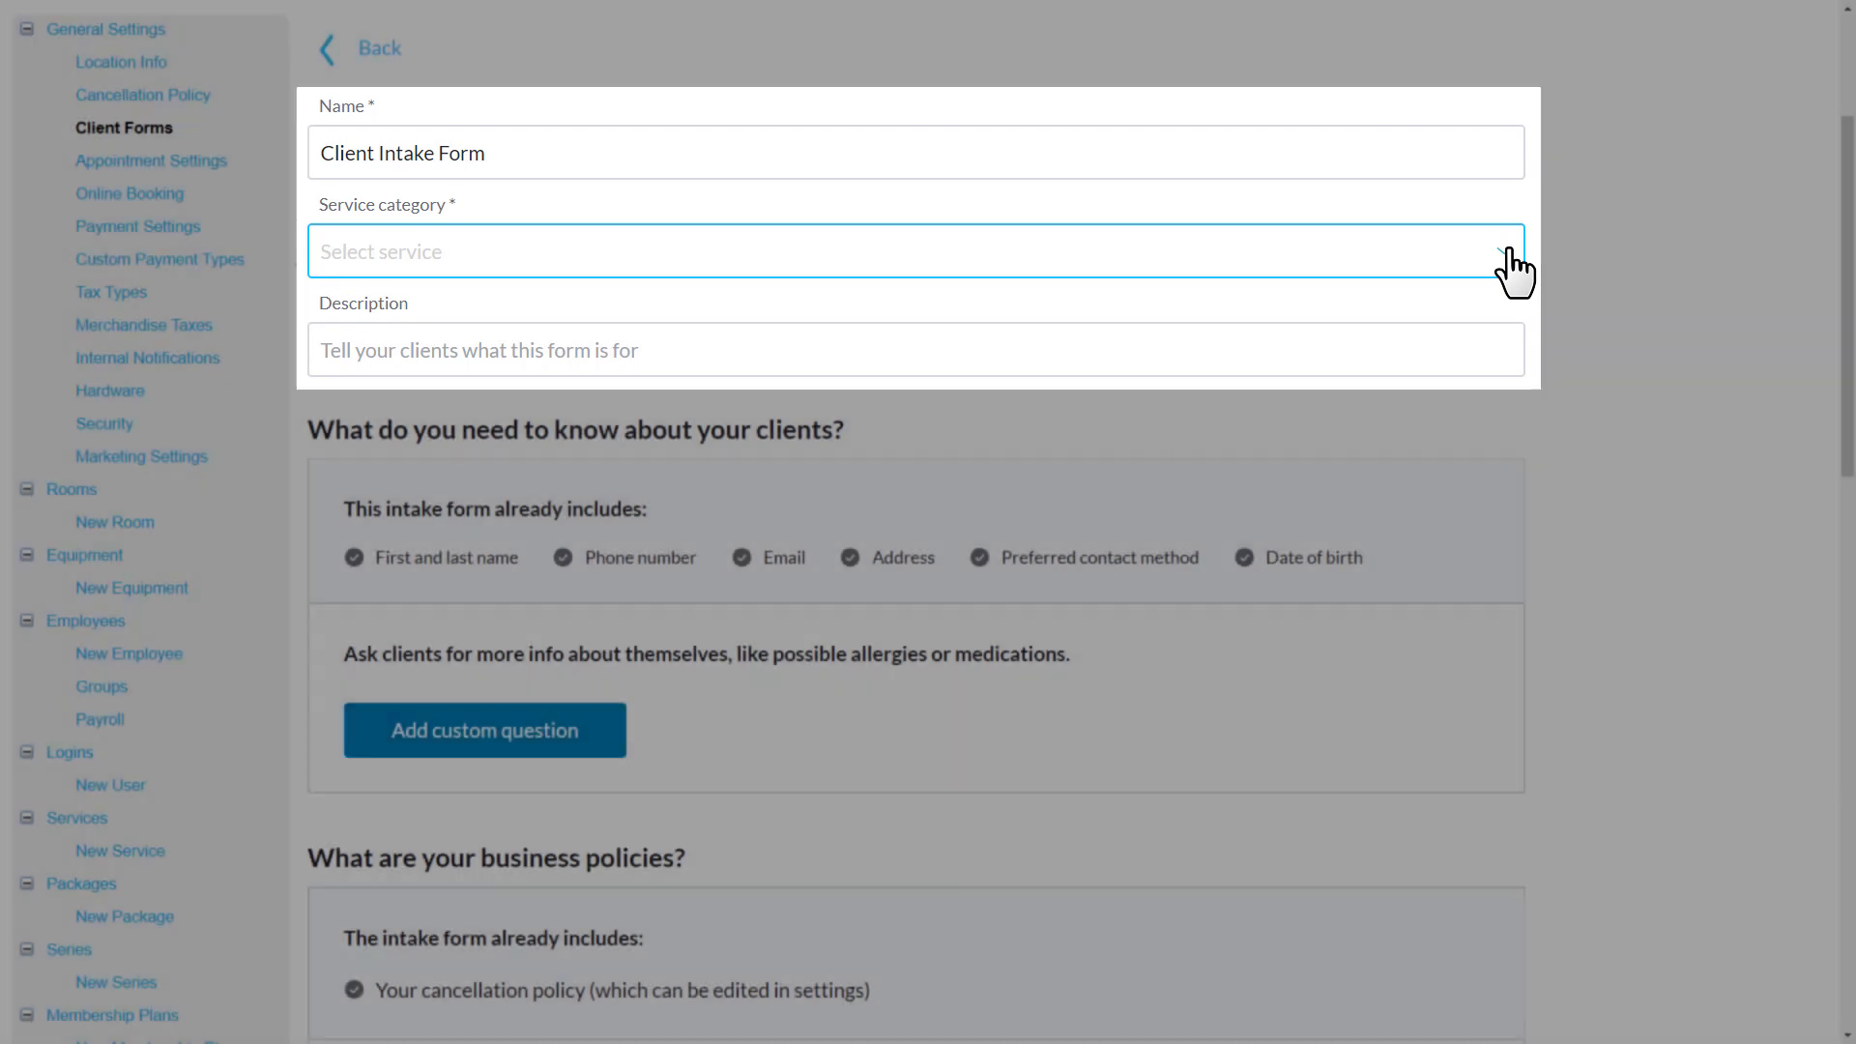
# Step: Apply the form to all services, described as 'General information to help us get to know you!'
pyautogui.click(1508, 251)
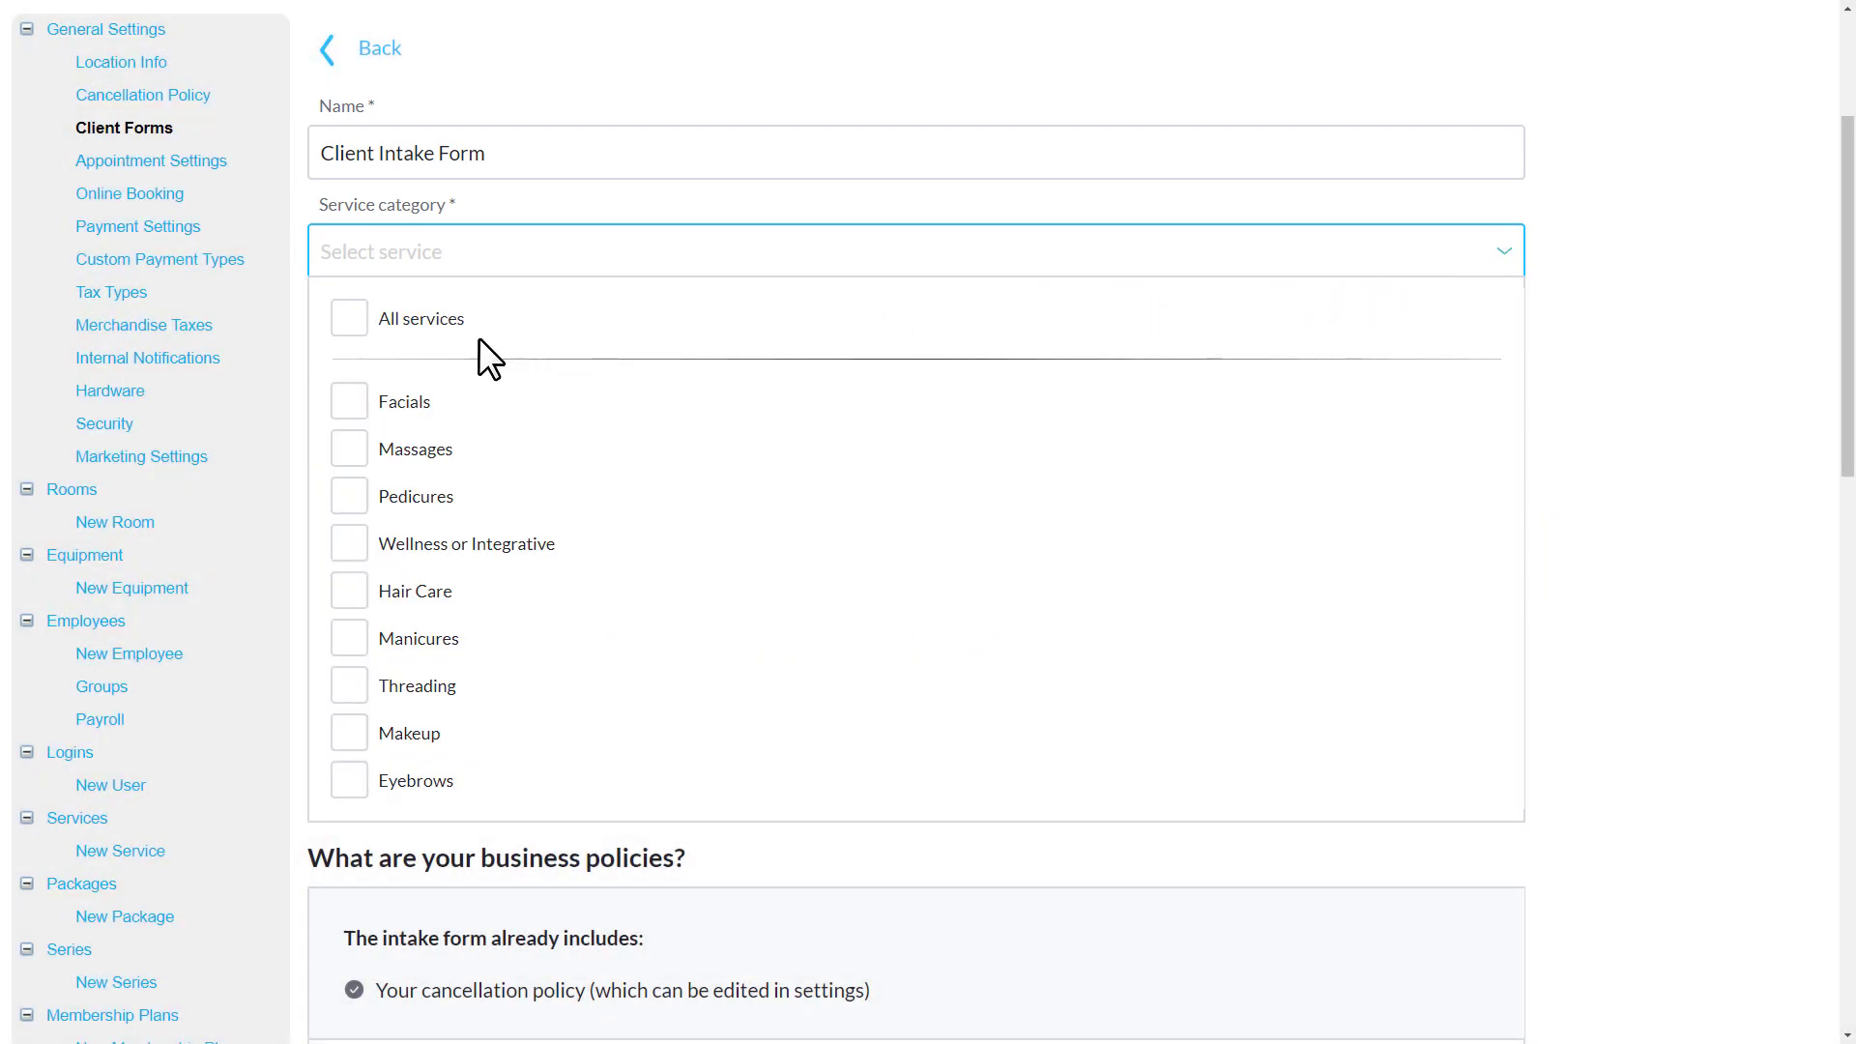
pyautogui.click(349, 319)
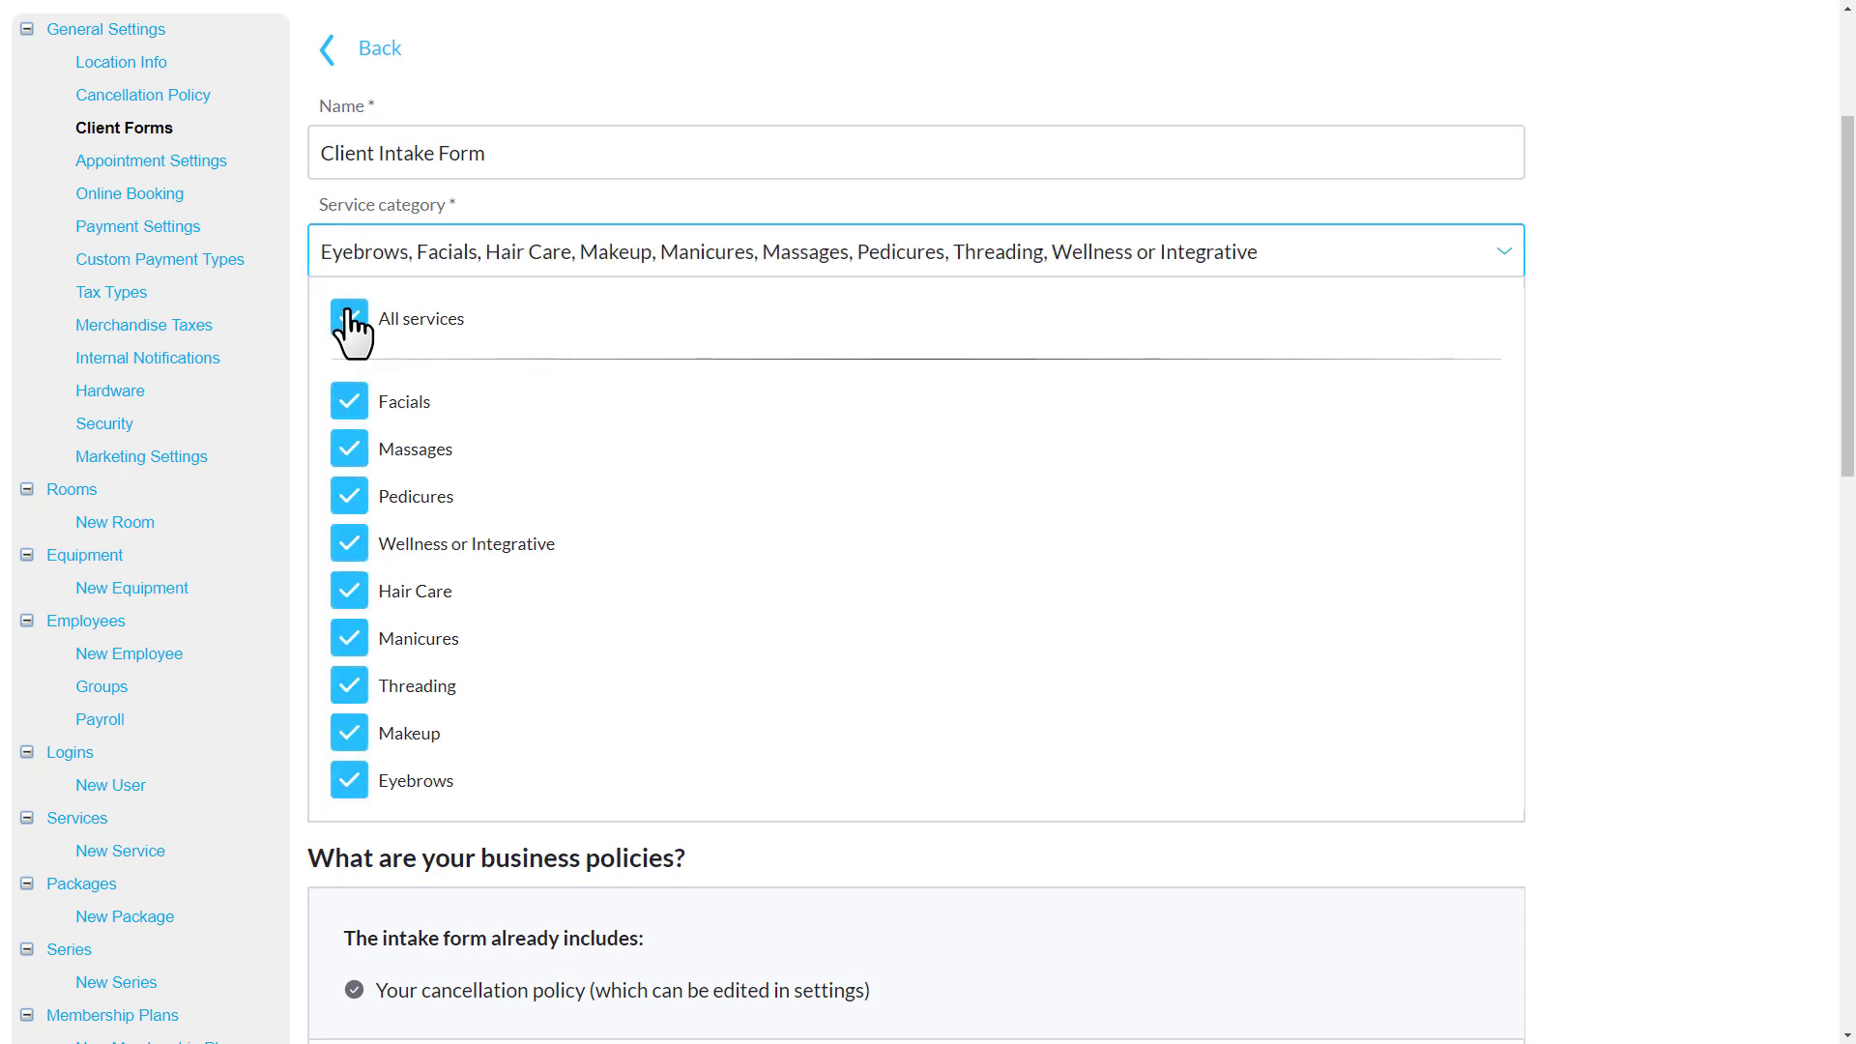
pyautogui.click(304, 312)
pyautogui.write('General informati')
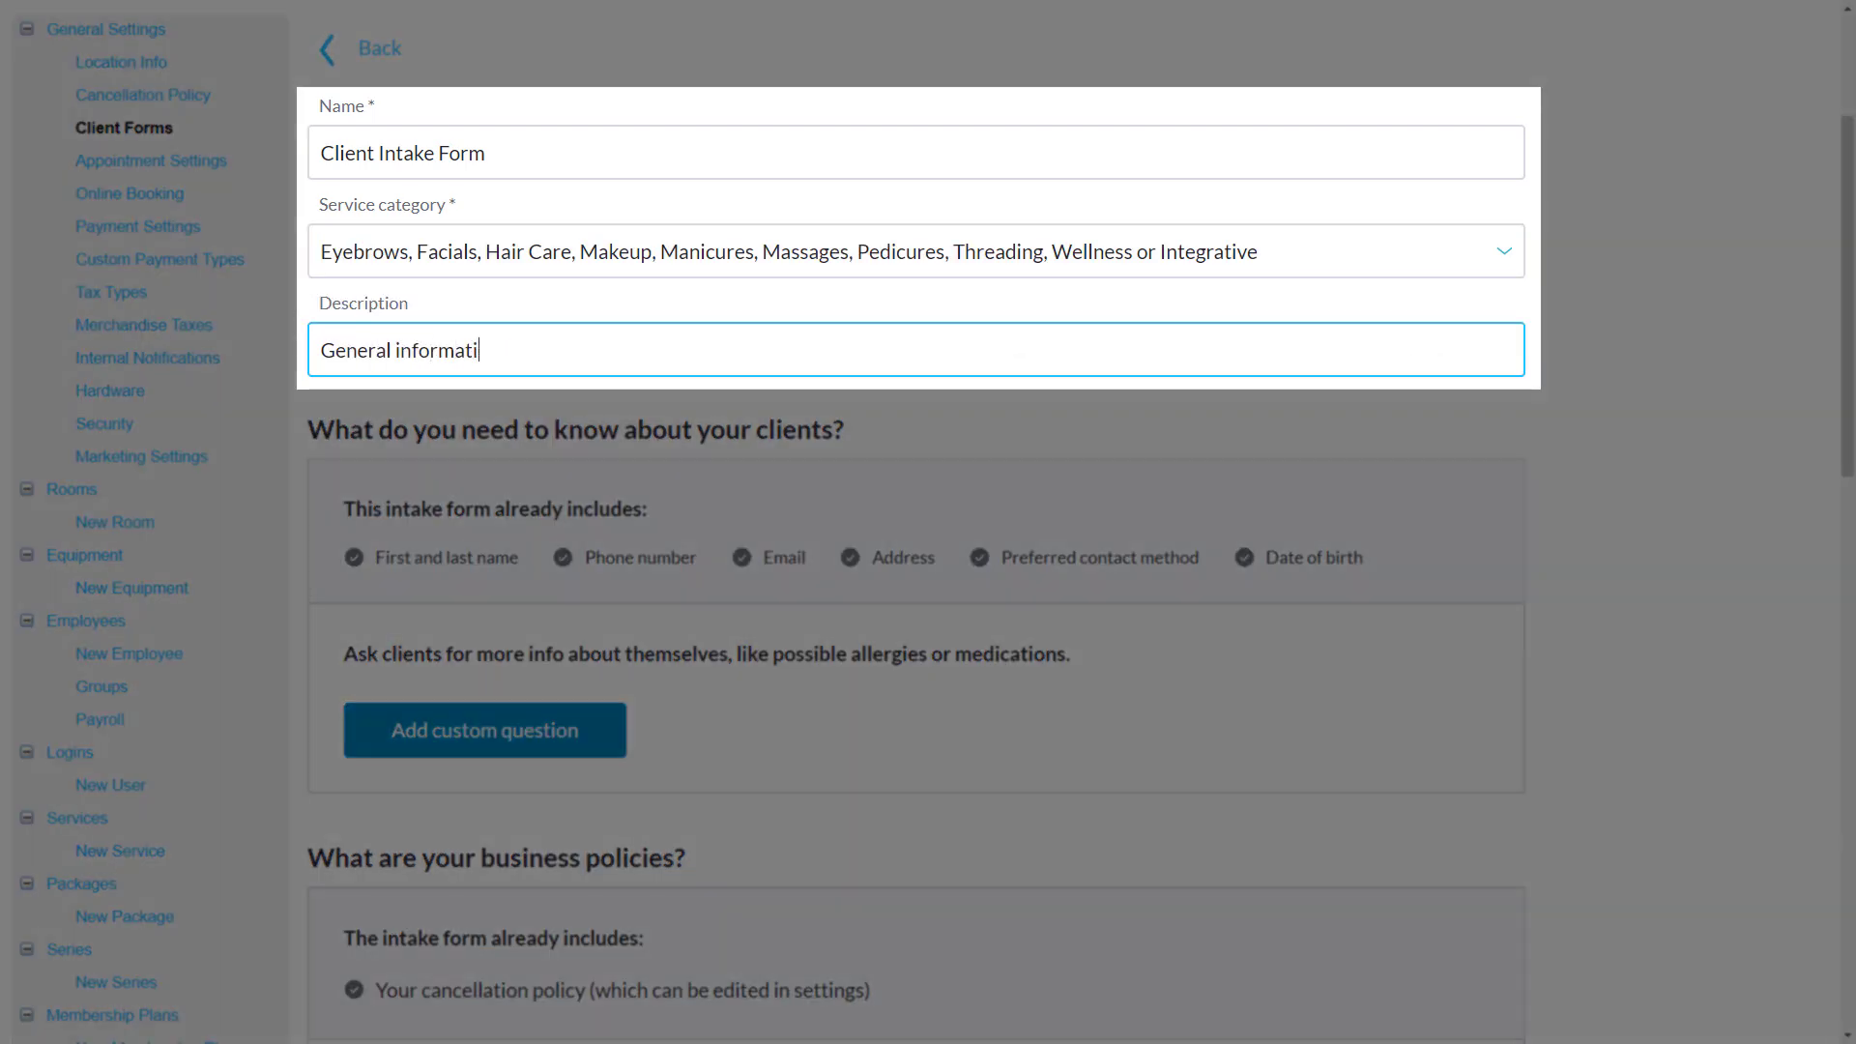
pyautogui.write('on to help us get to know you!')
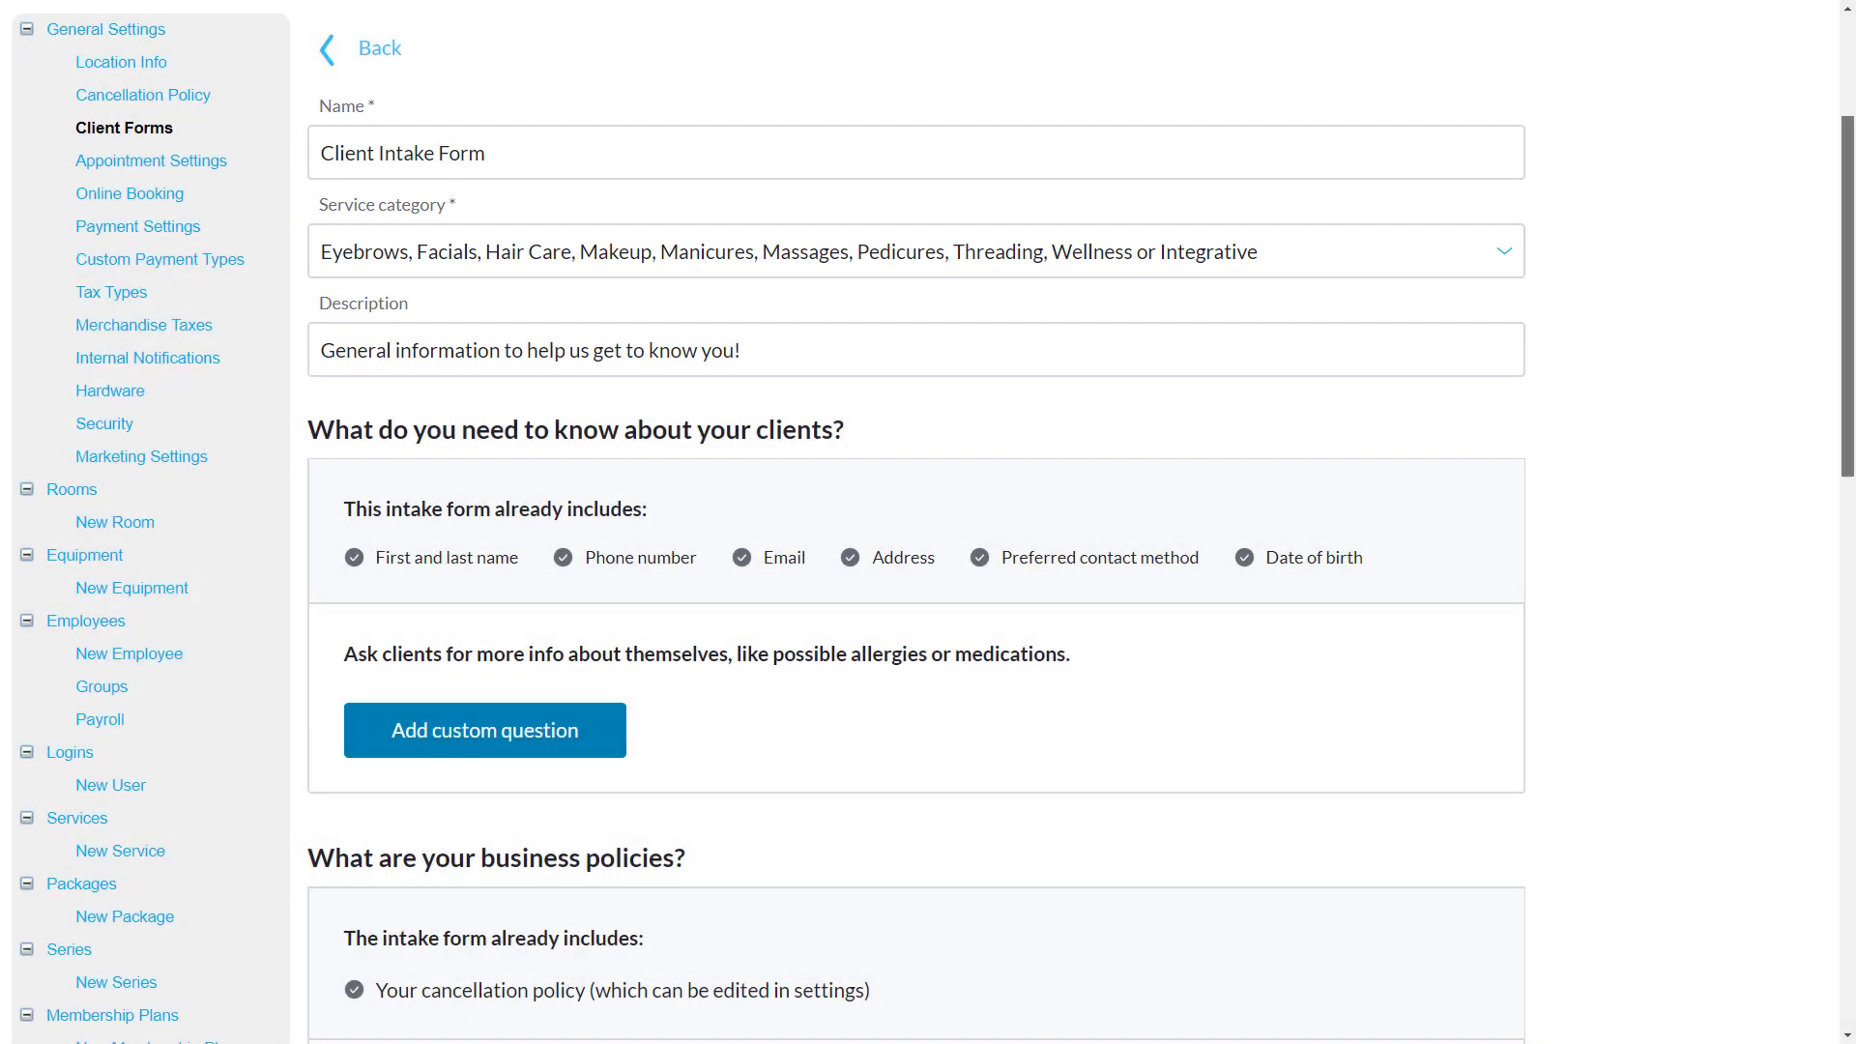
# Step: Add a required single-input question 'How did you hear about us?' and save it
pyautogui.scroll(-1, 928, 522)
pyautogui.scroll(-2, 928, 522)
pyautogui.scroll(-1, 928, 522)
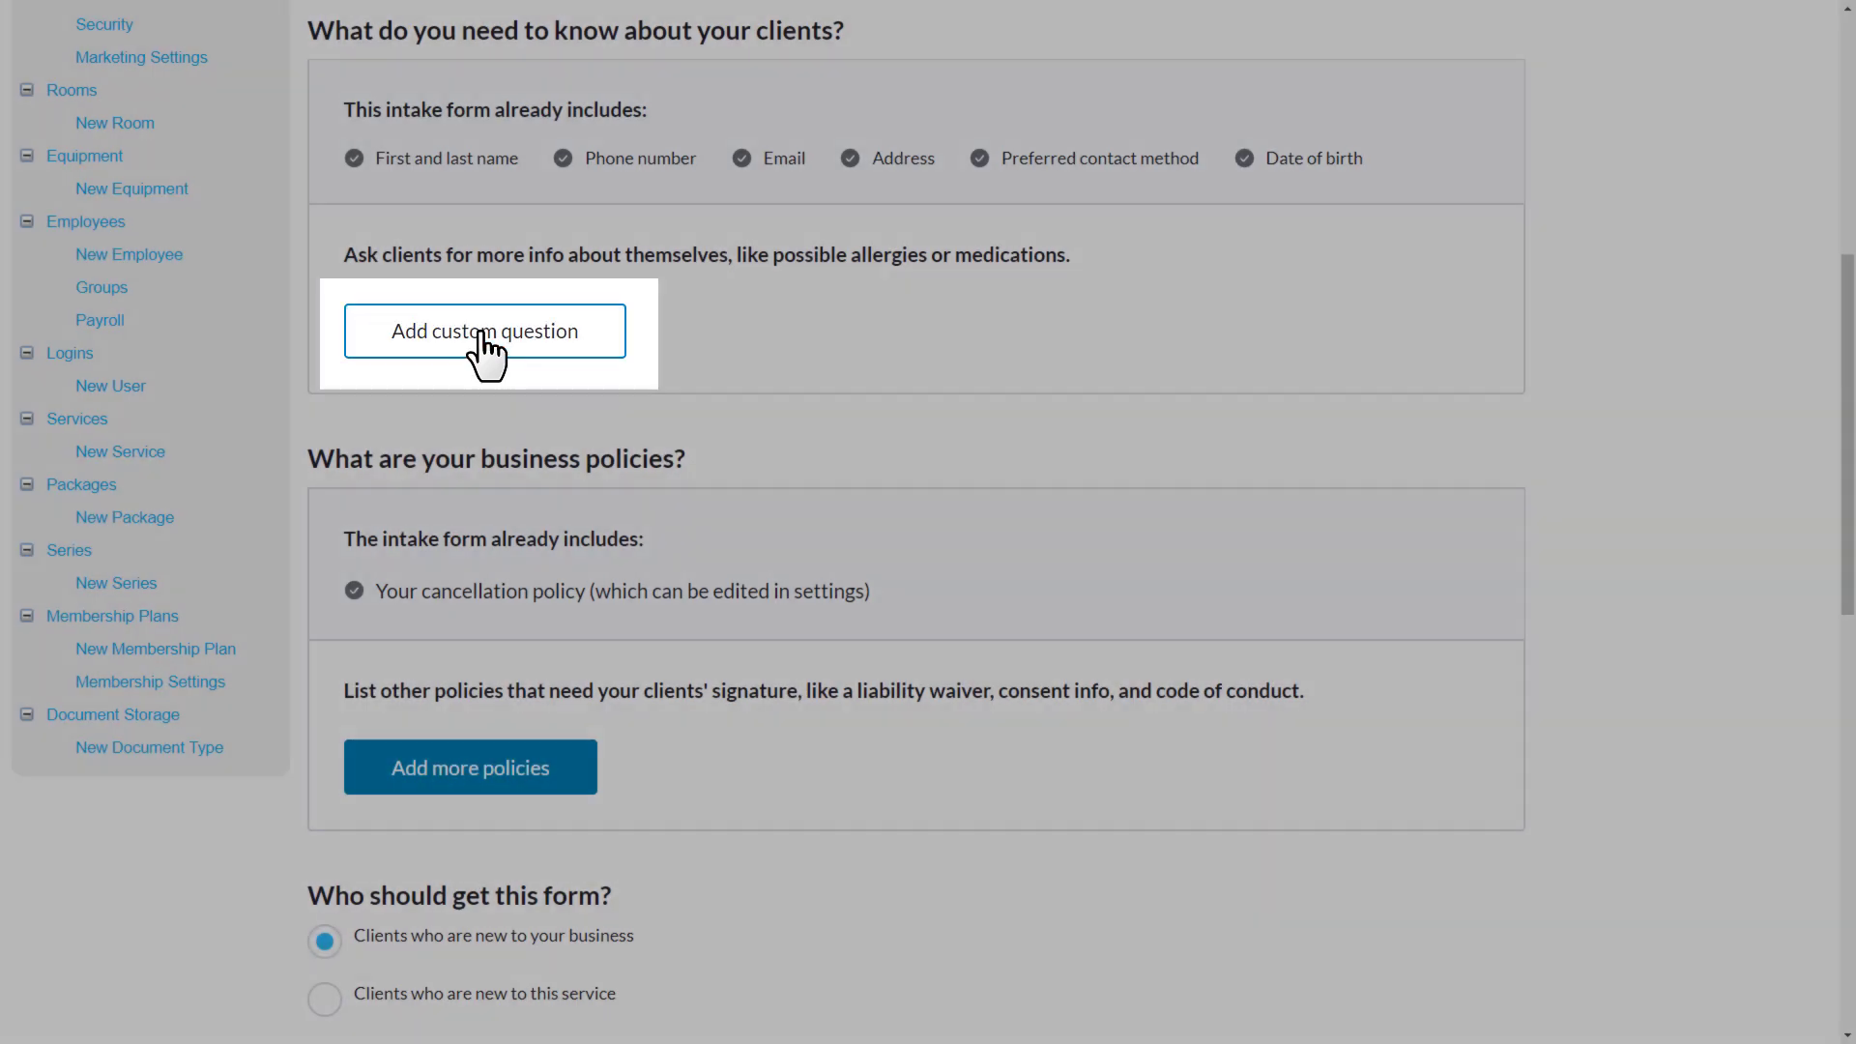
pyautogui.click(580, 350)
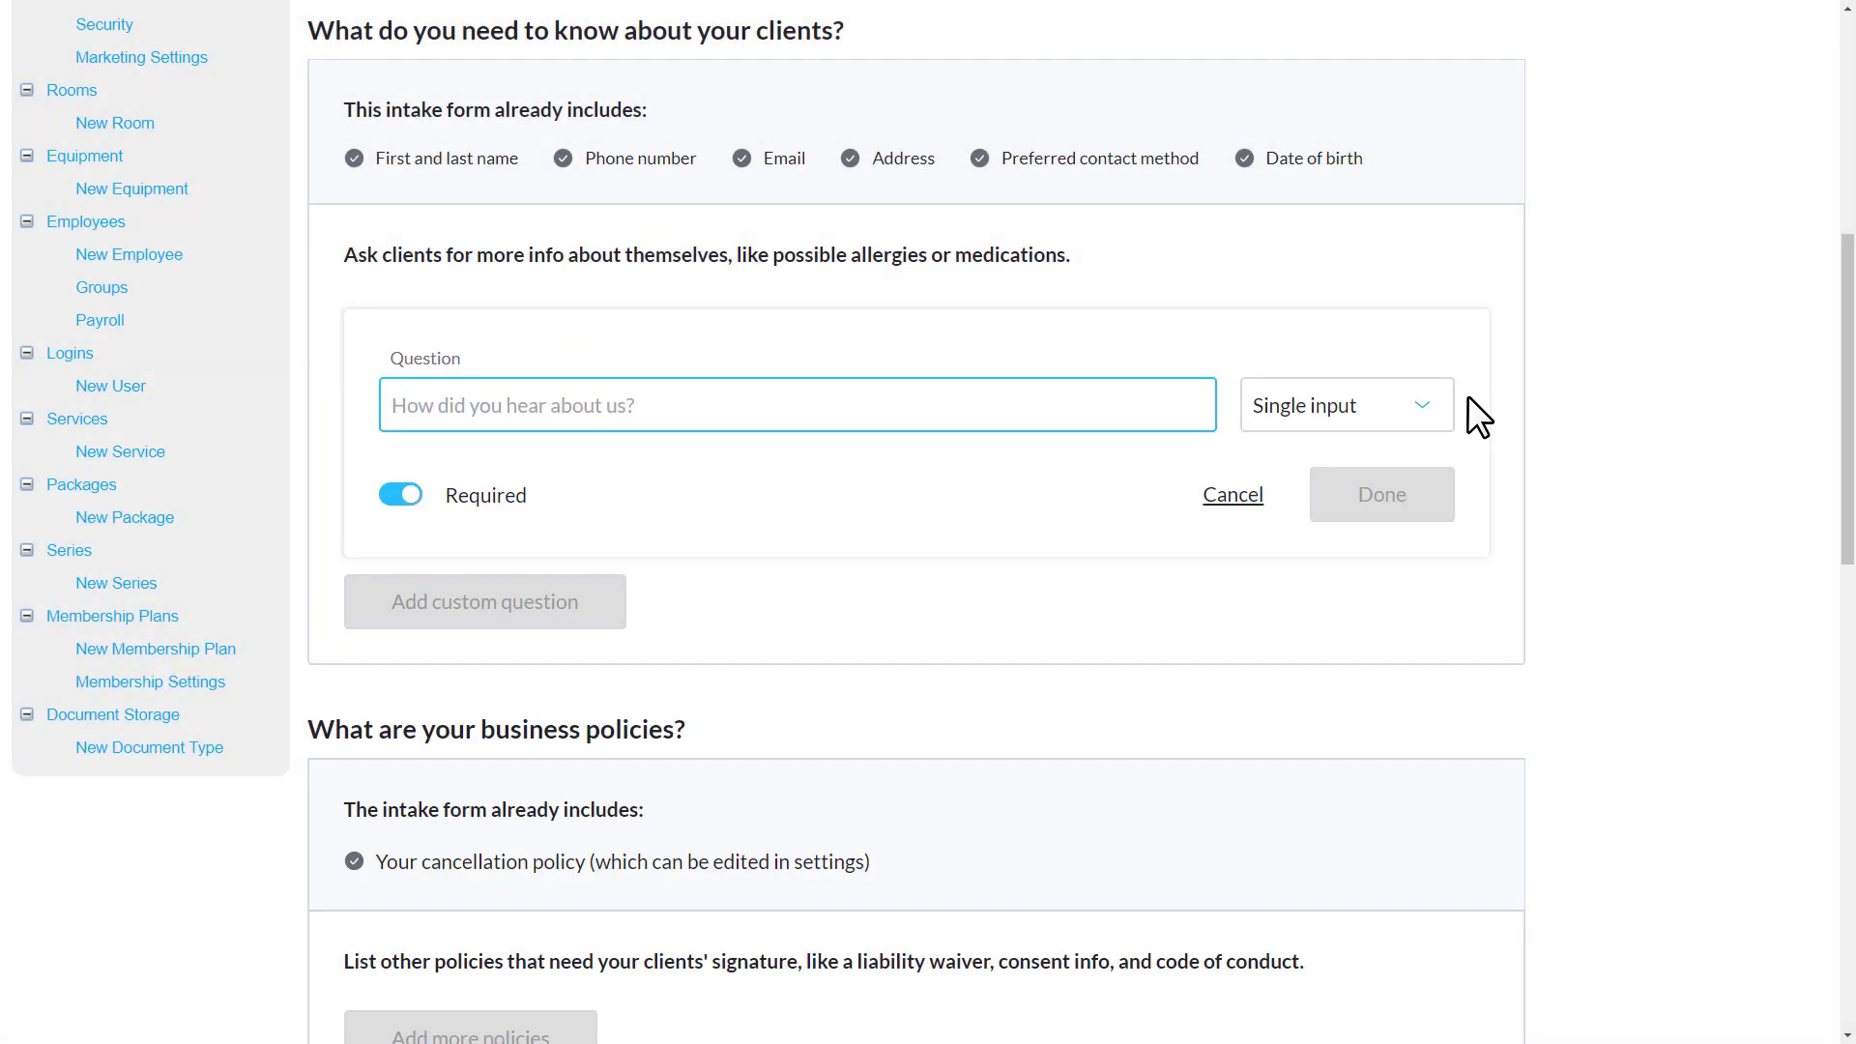
pyautogui.write('How d')
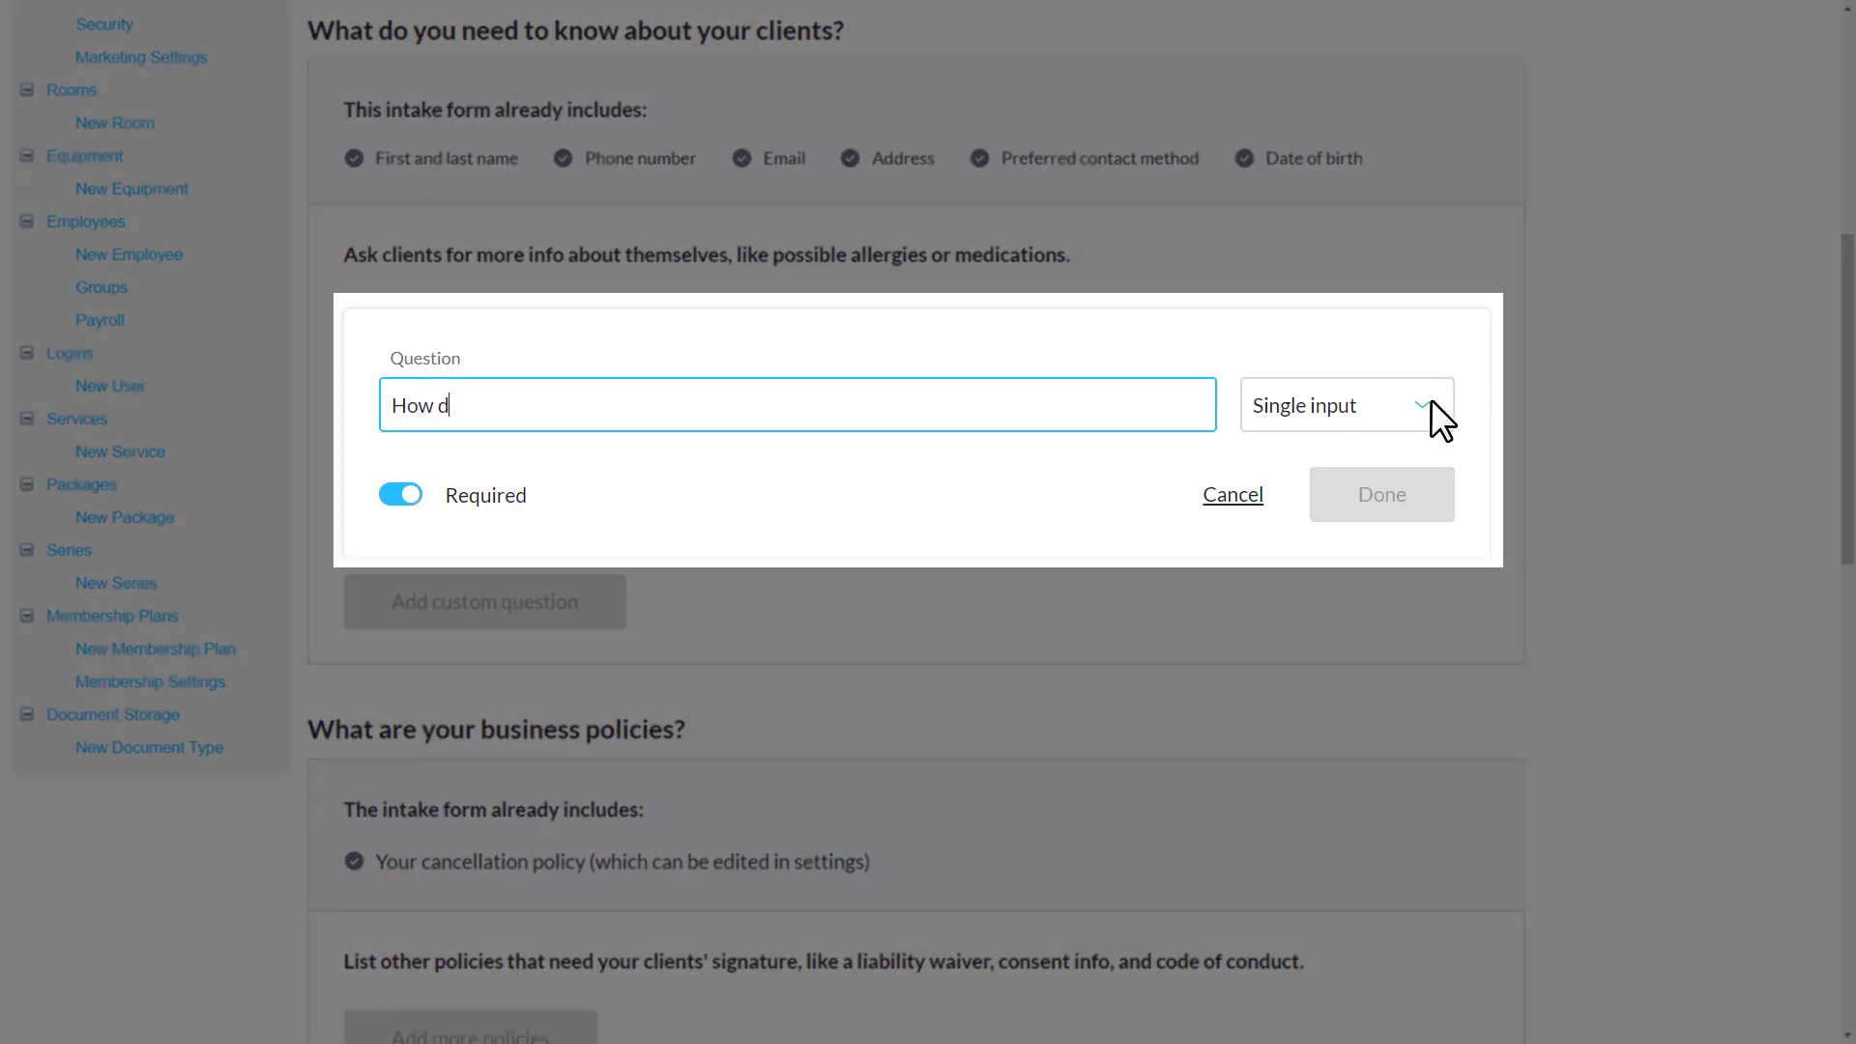
pyautogui.write('id you hear about us?')
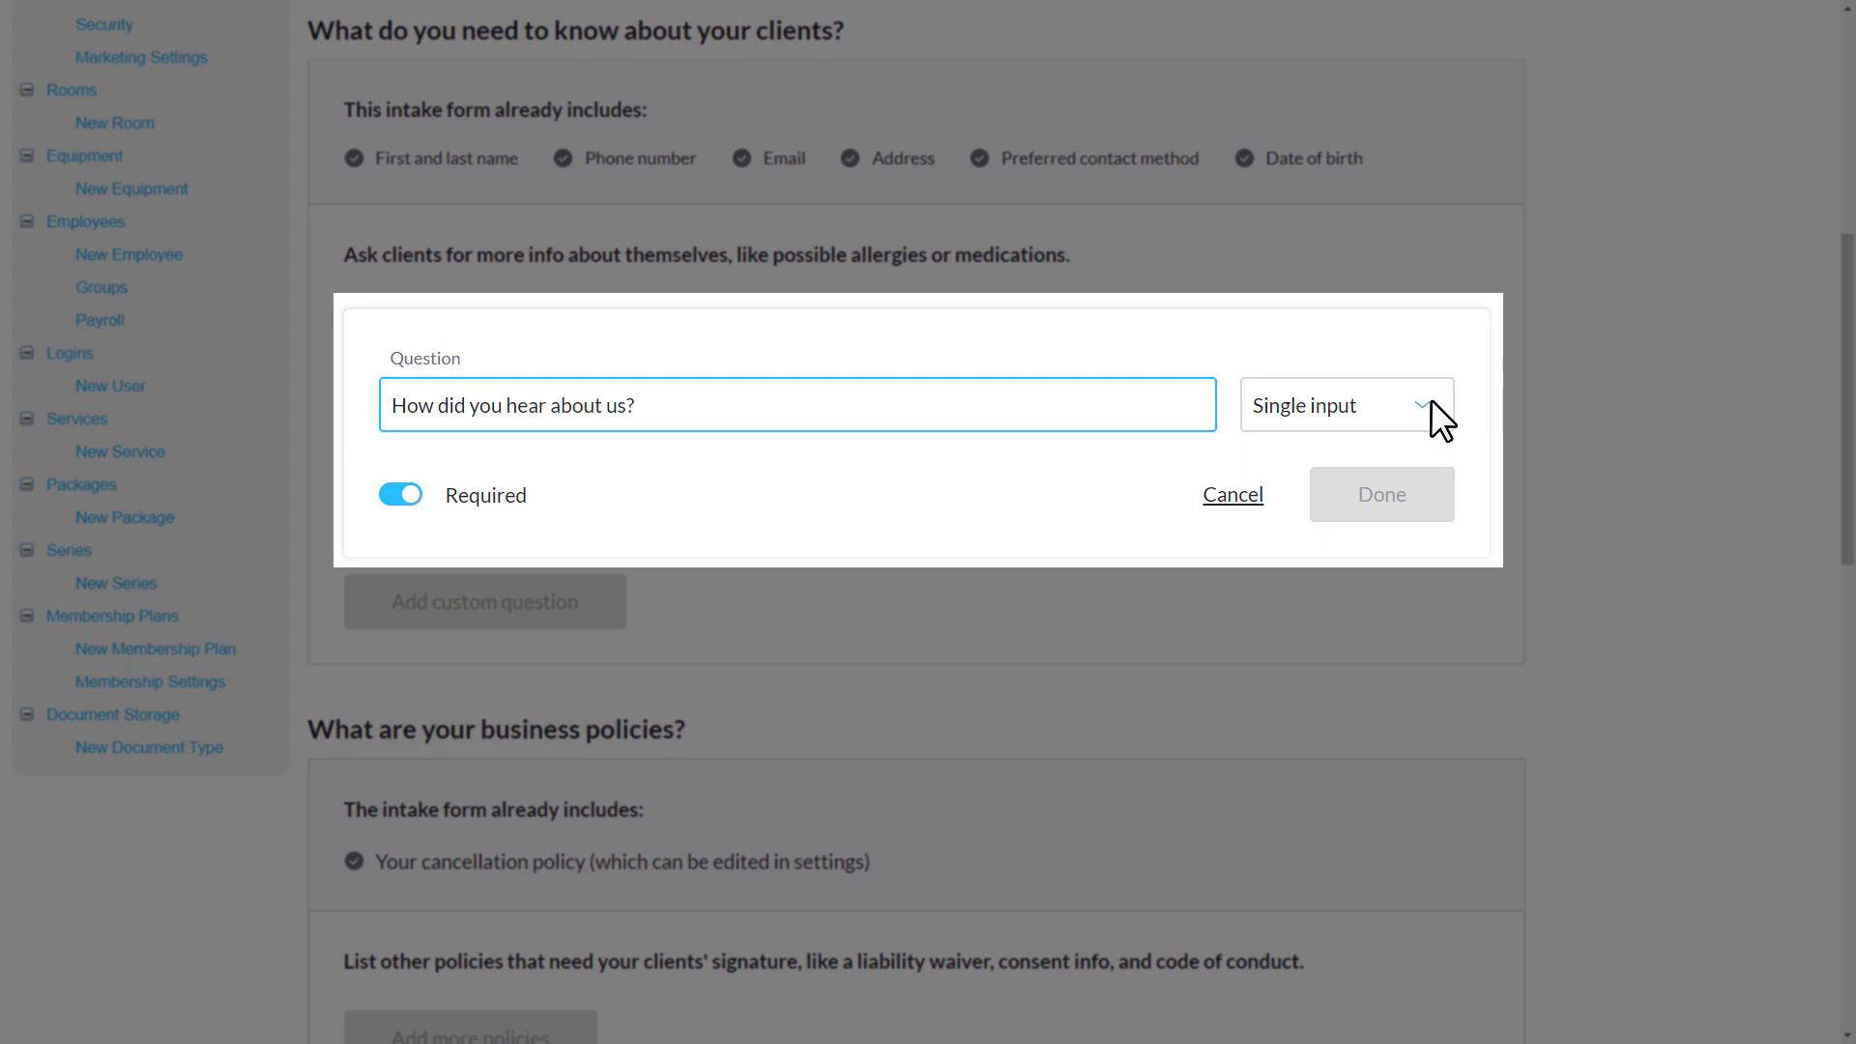
pyautogui.click(1423, 402)
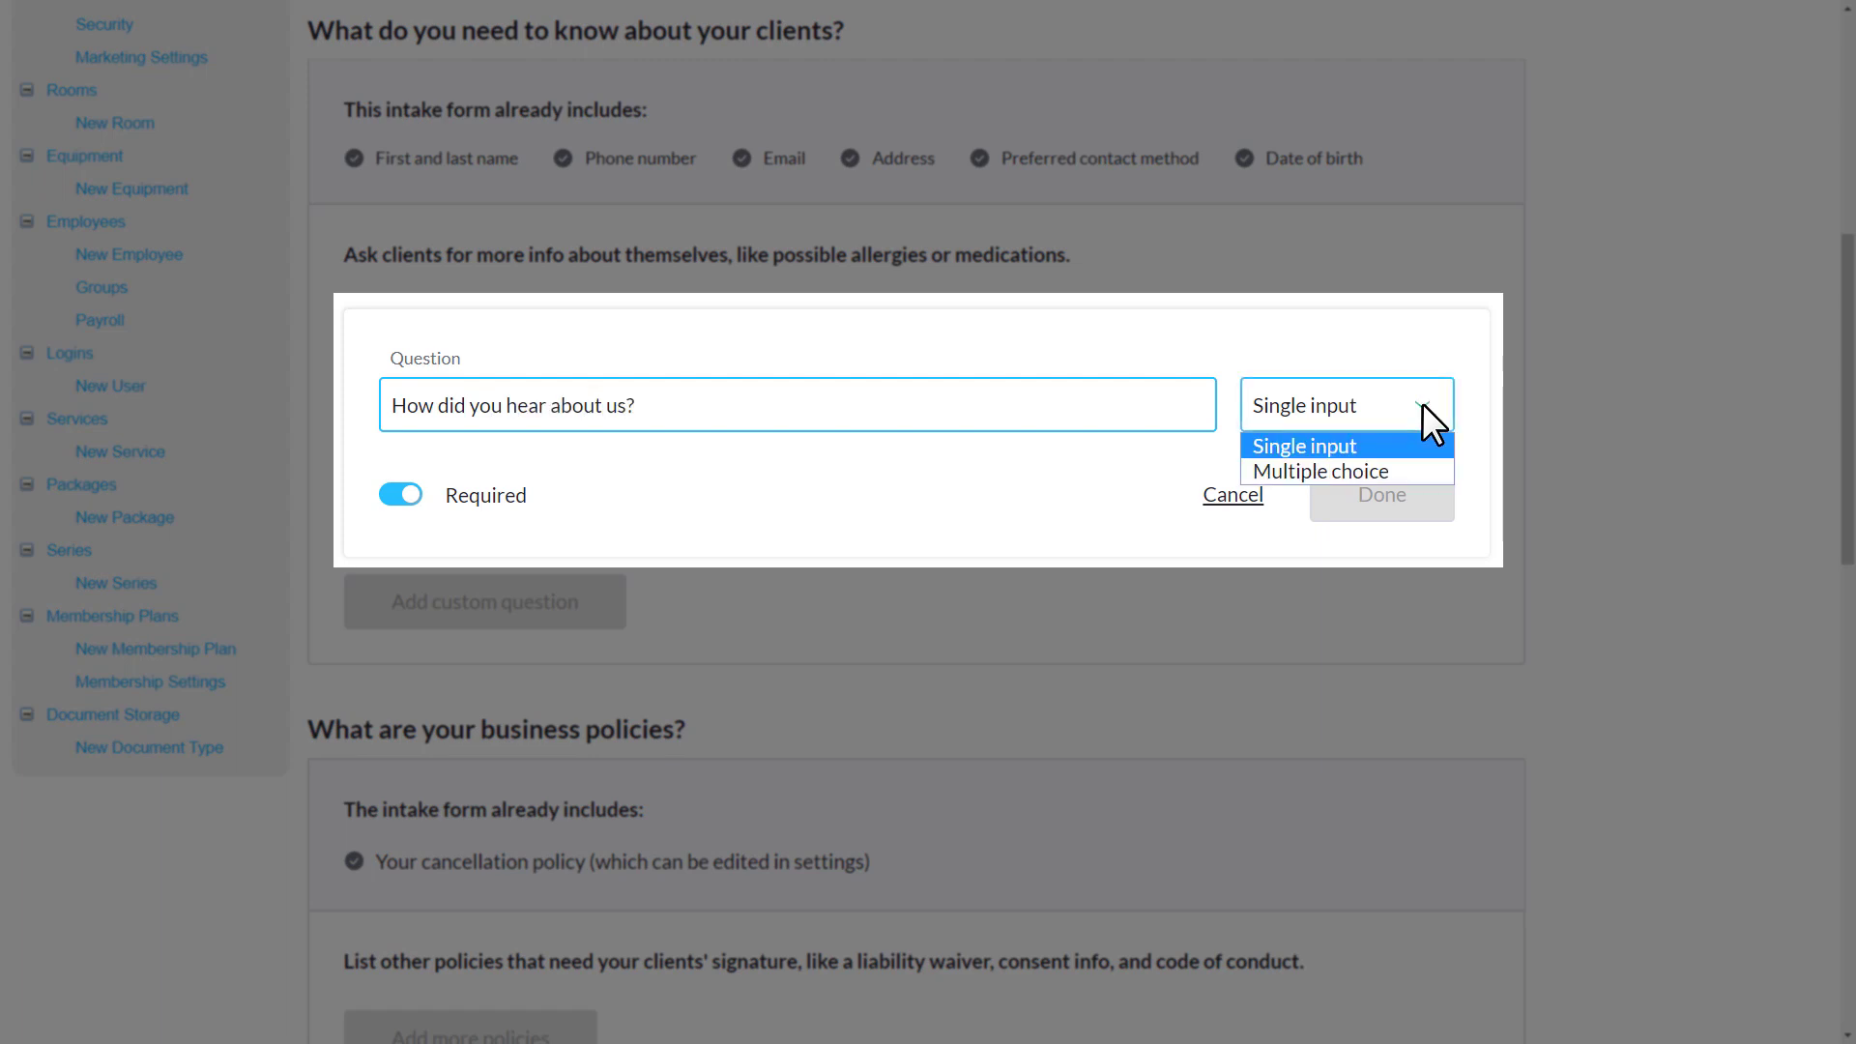
pyautogui.click(1479, 406)
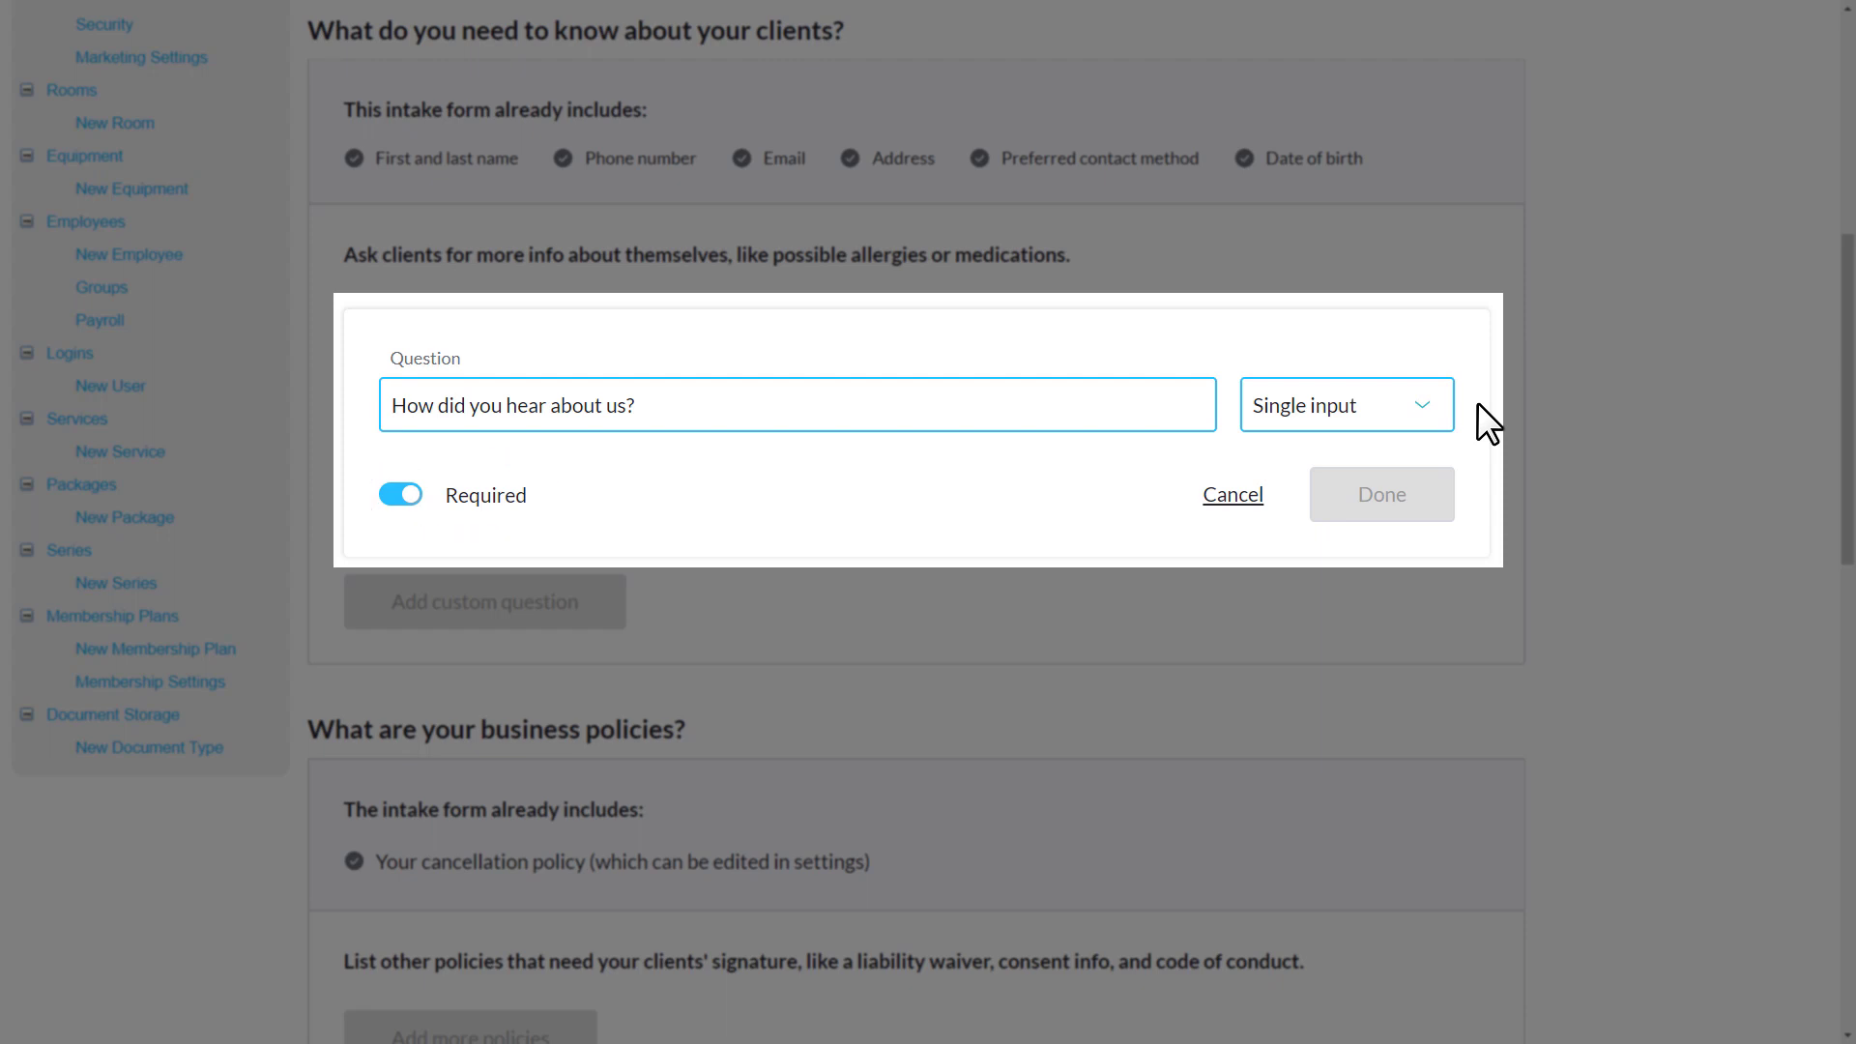
pyautogui.click(1477, 402)
pyautogui.click(1388, 513)
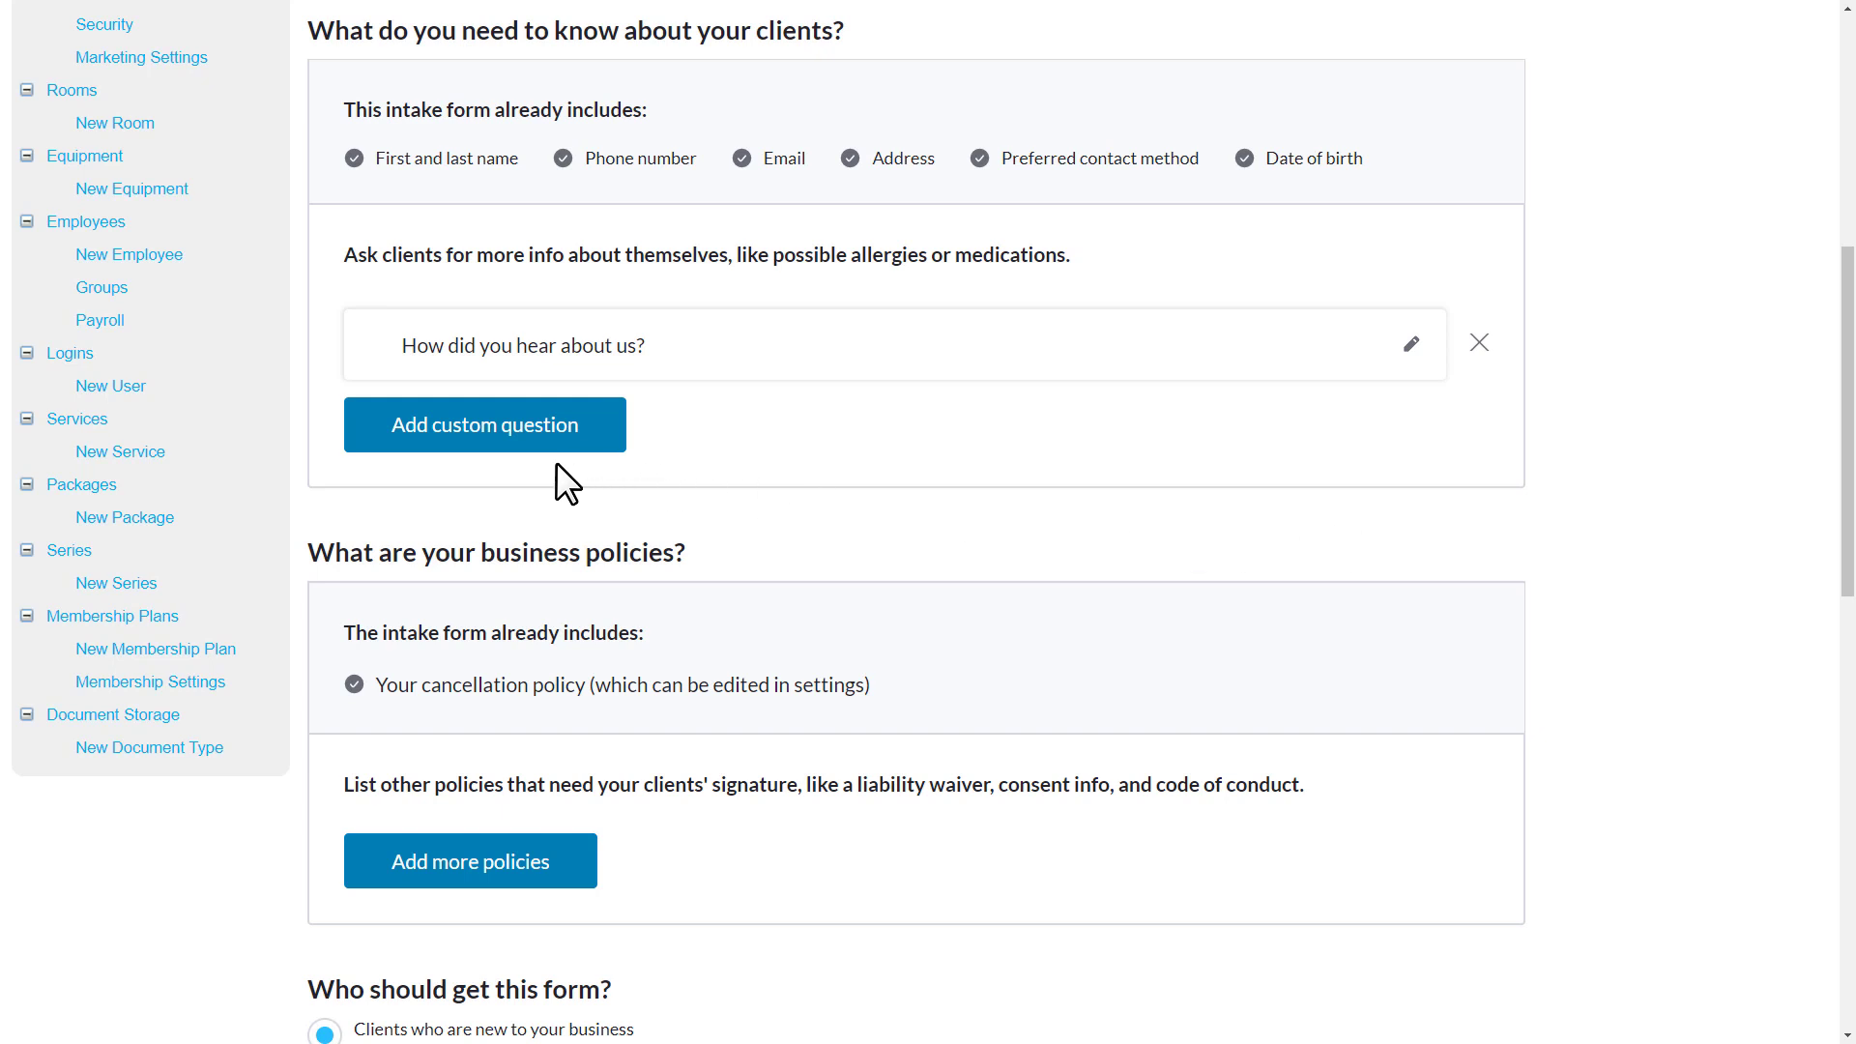
# Step: Add a multiple-choice, multi-answer question 'Areas of focus? Check all that apply'
pyautogui.click(475, 432)
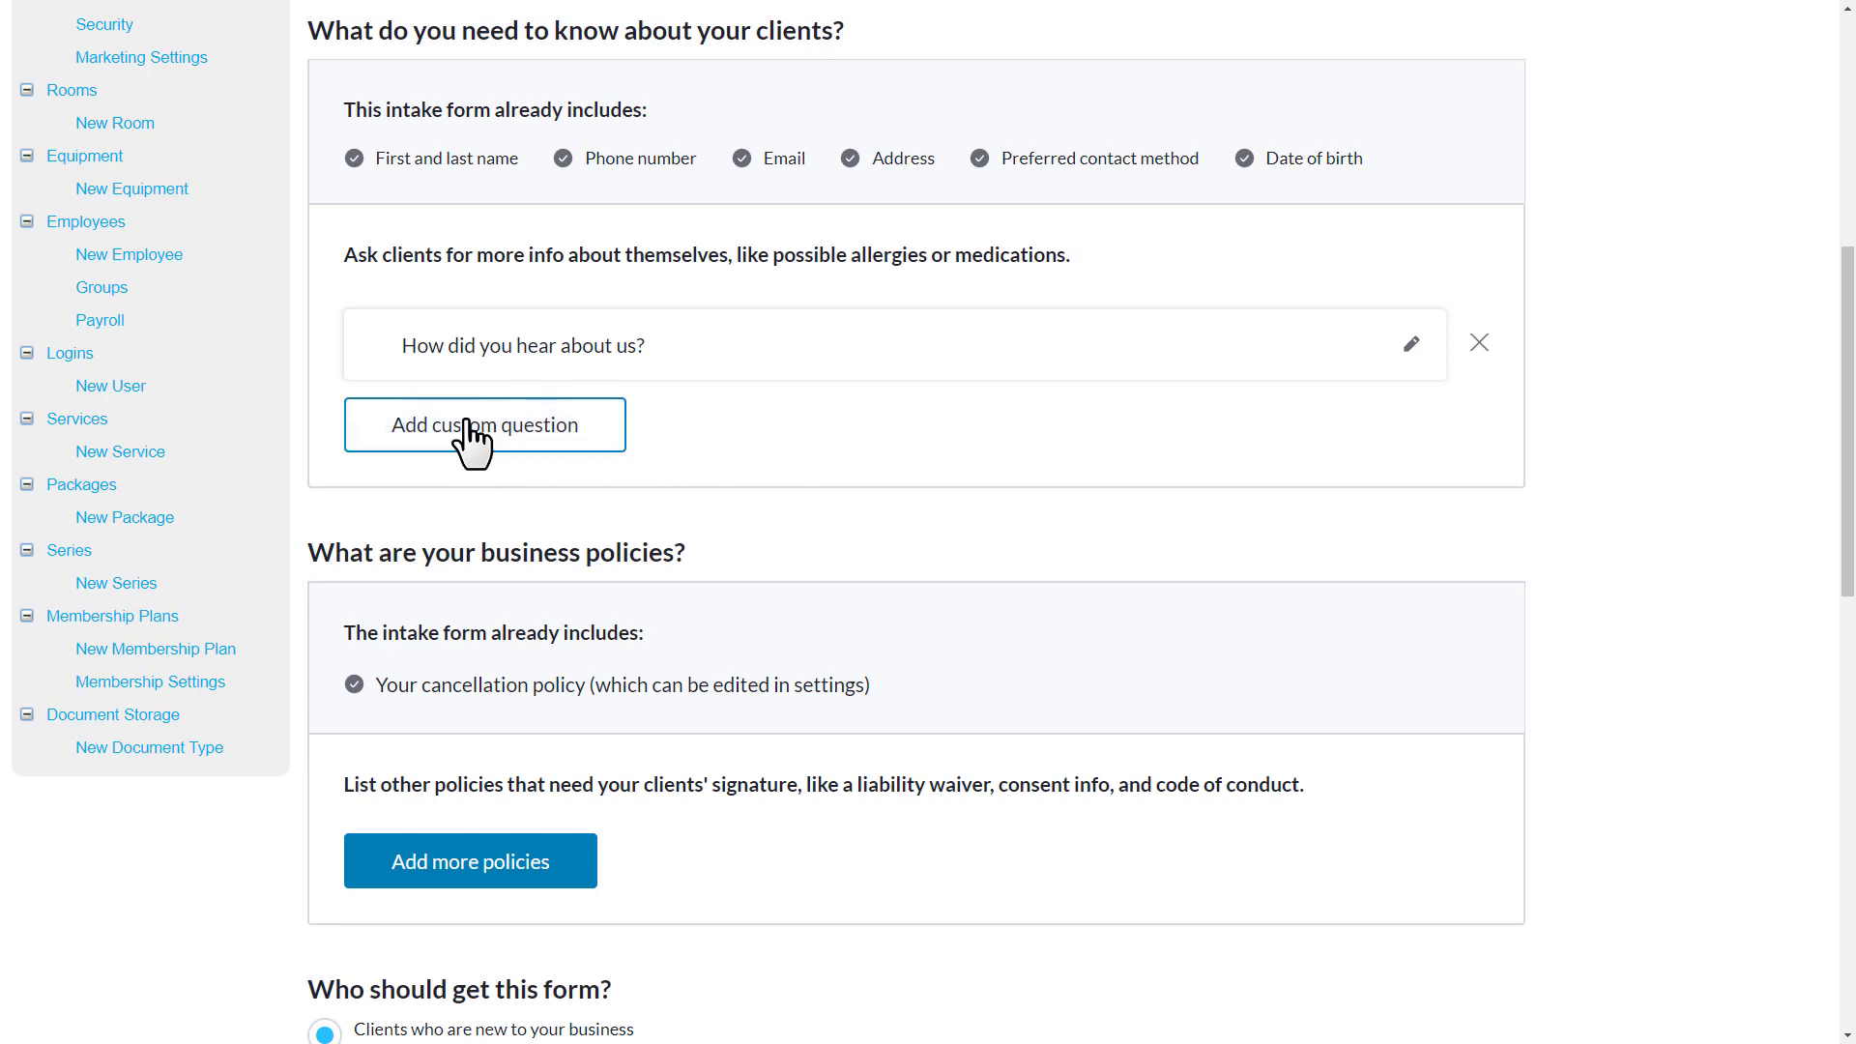
pyautogui.write('Areas of focus')
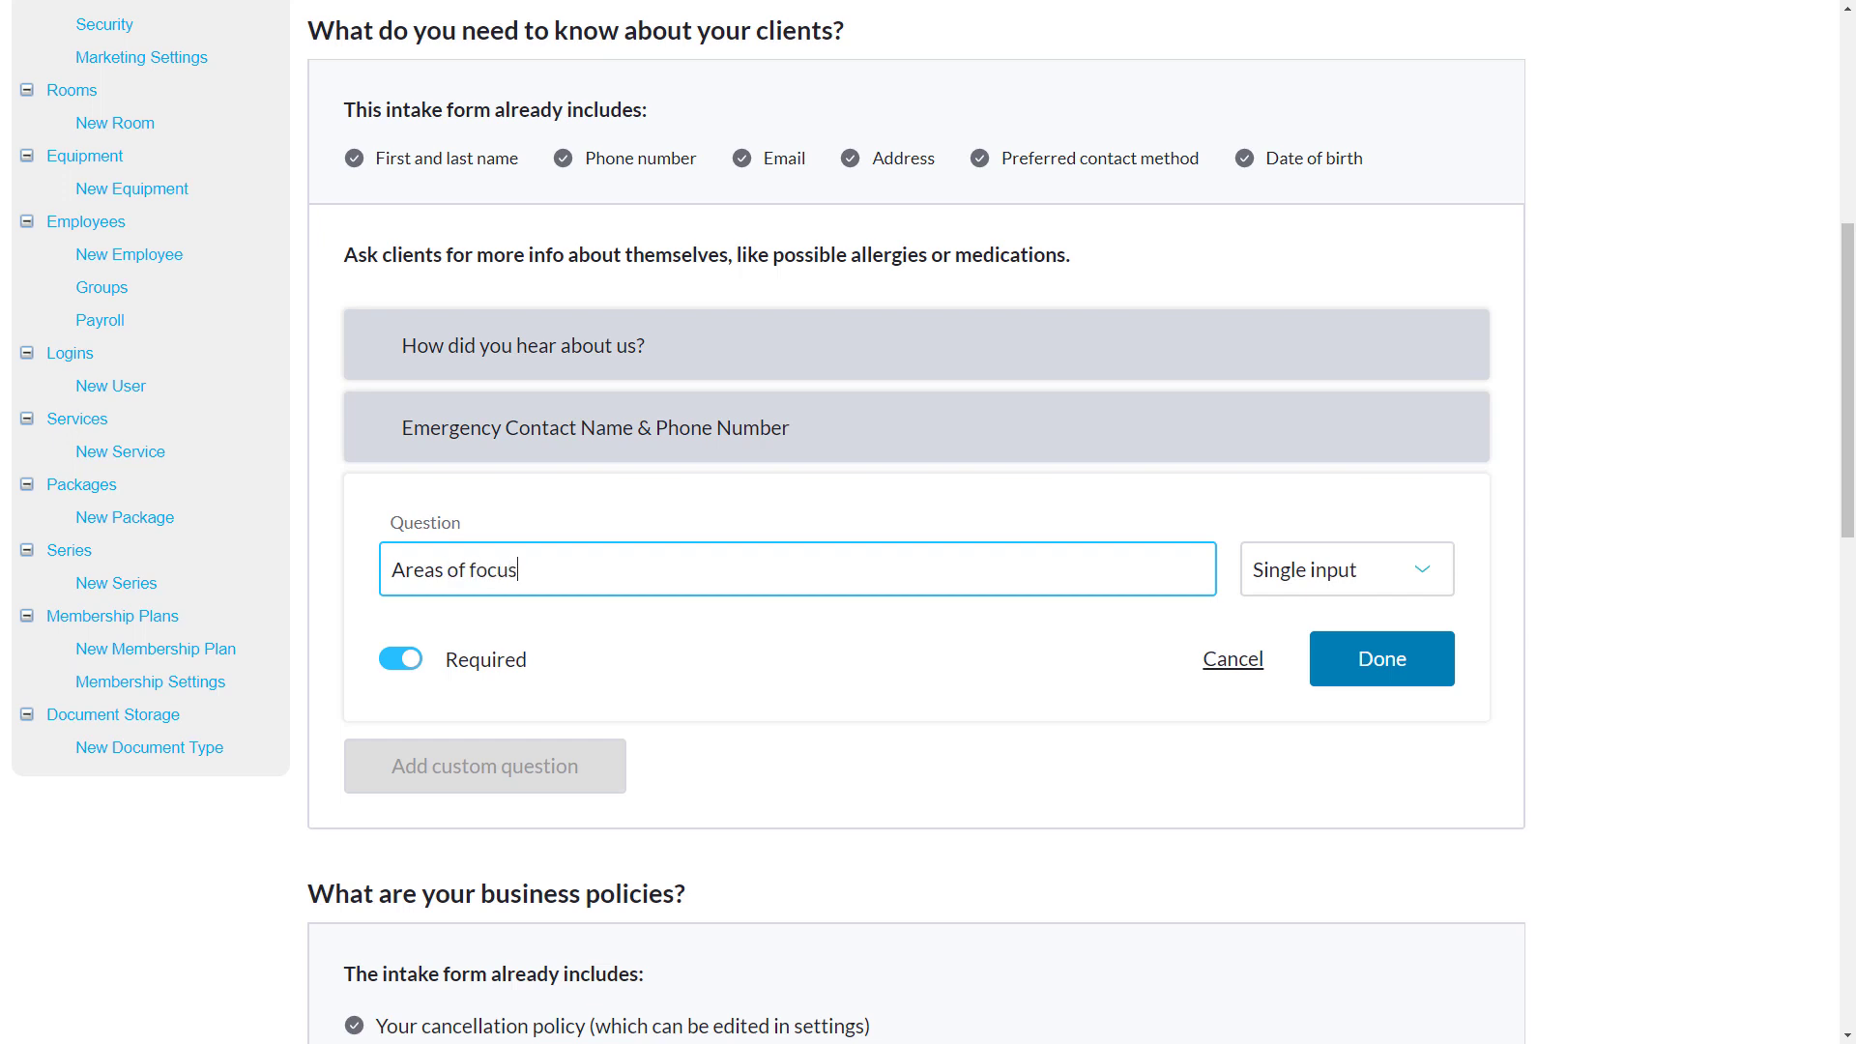
pyautogui.write('? Check all that apply')
pyautogui.click(1448, 571)
pyautogui.click(1449, 604)
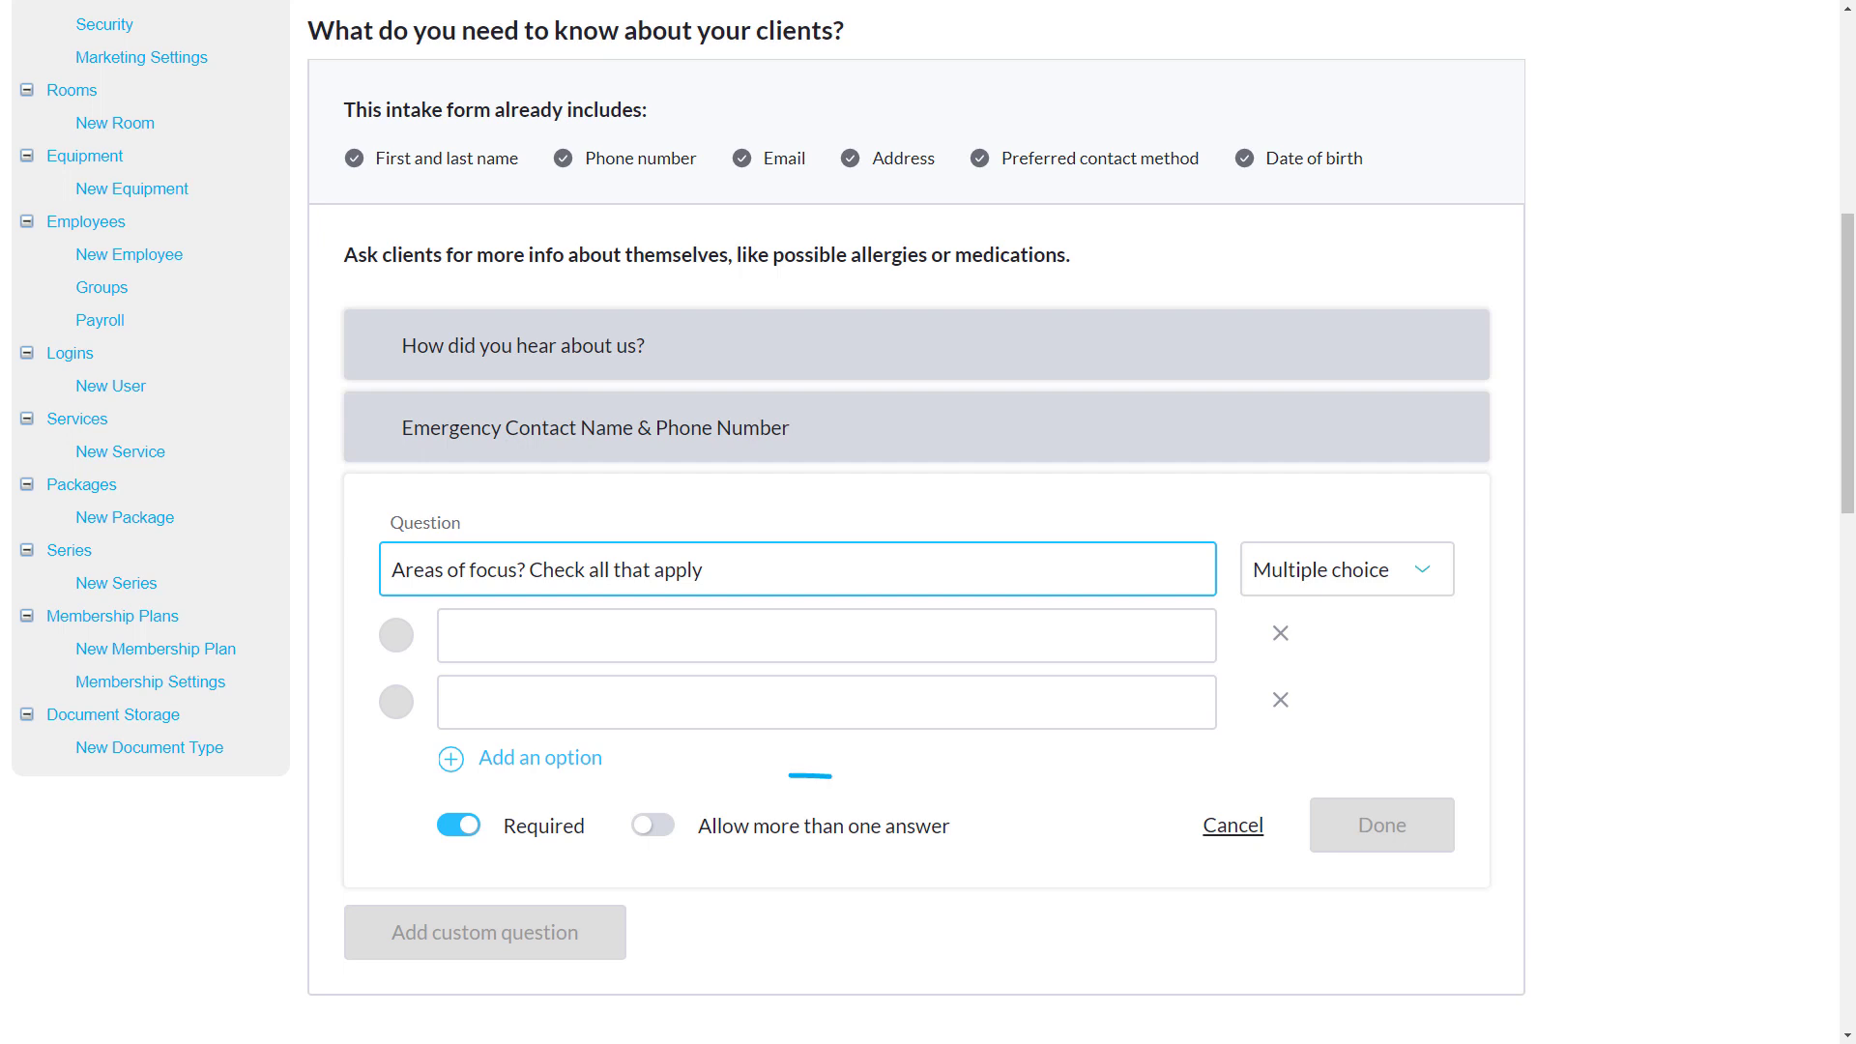
pyautogui.click(653, 825)
# Step: Give it the options Upper Back, Lower Back, Neck & Shoulders and Arms & Hands
pyautogui.write('Upper Back')
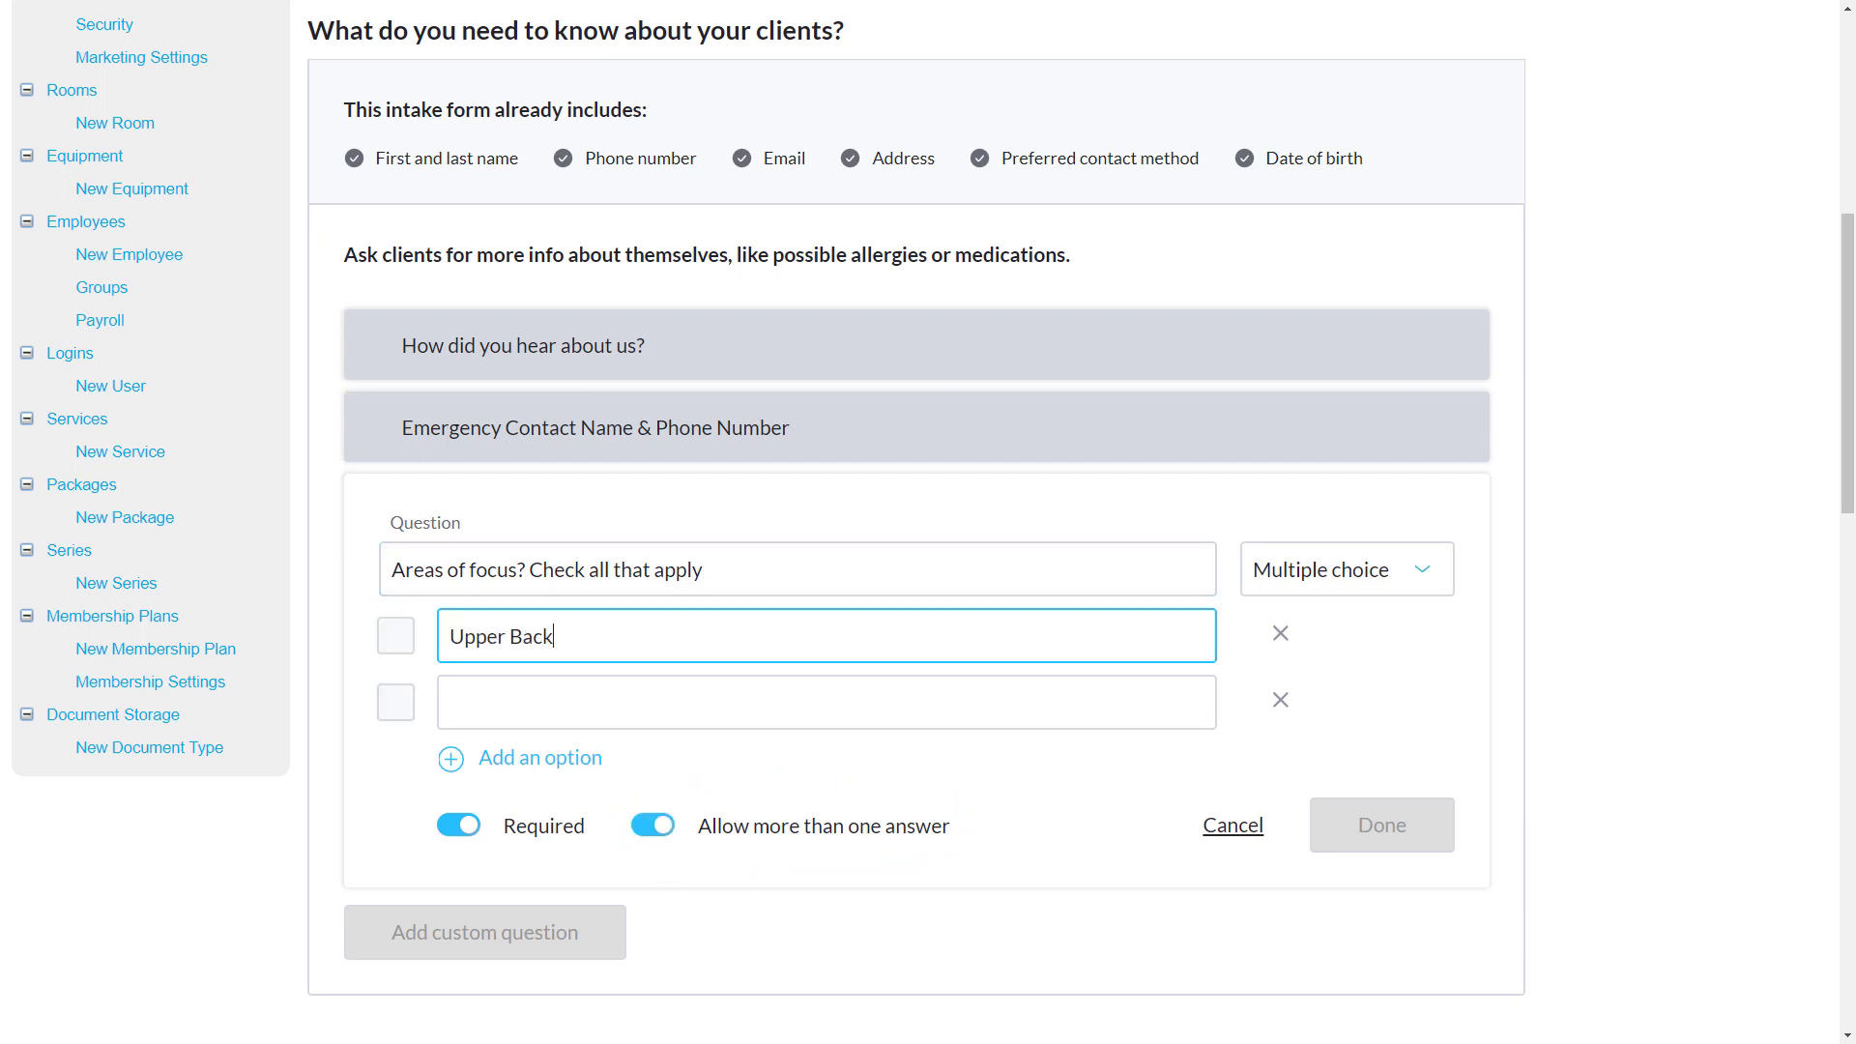
pyautogui.press('Tab')
pyautogui.write('Lower Back')
pyautogui.click(494, 760)
pyautogui.write('Neck & S')
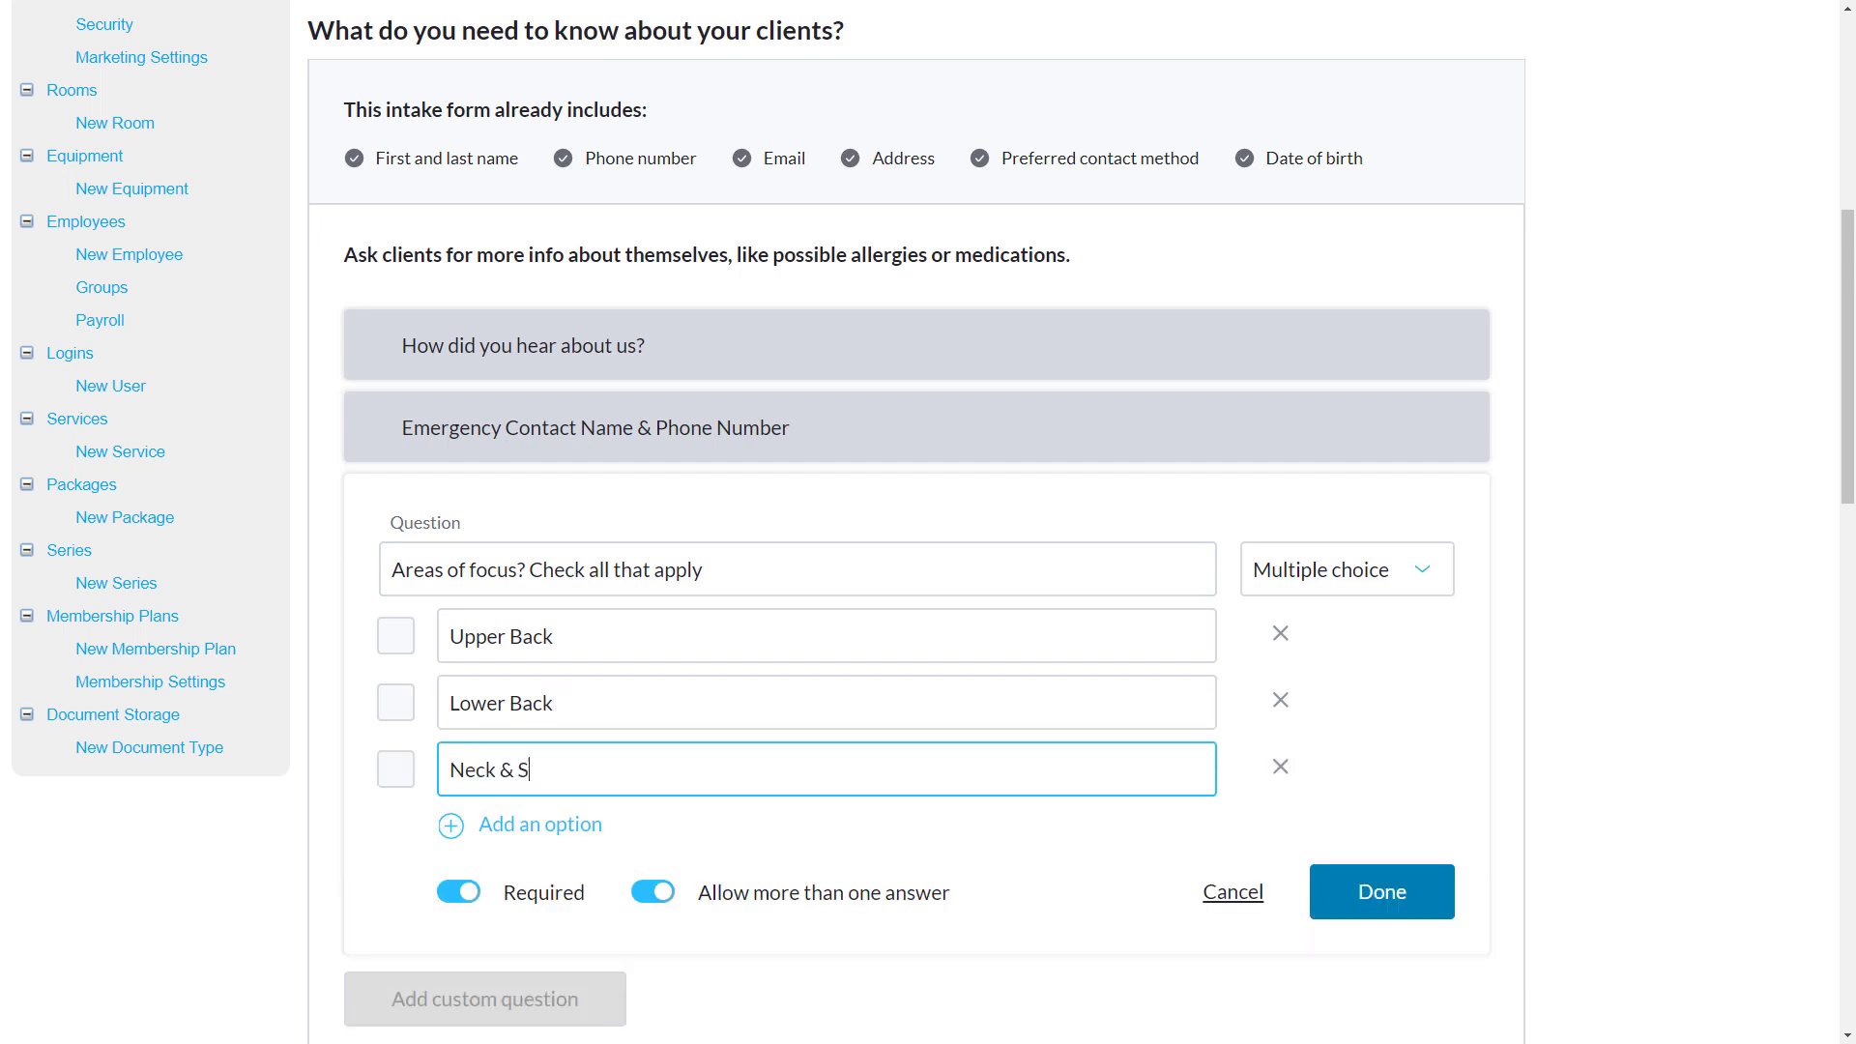
pyautogui.write('houlders')
pyautogui.click(499, 824)
pyautogui.write('Arms & Hands')
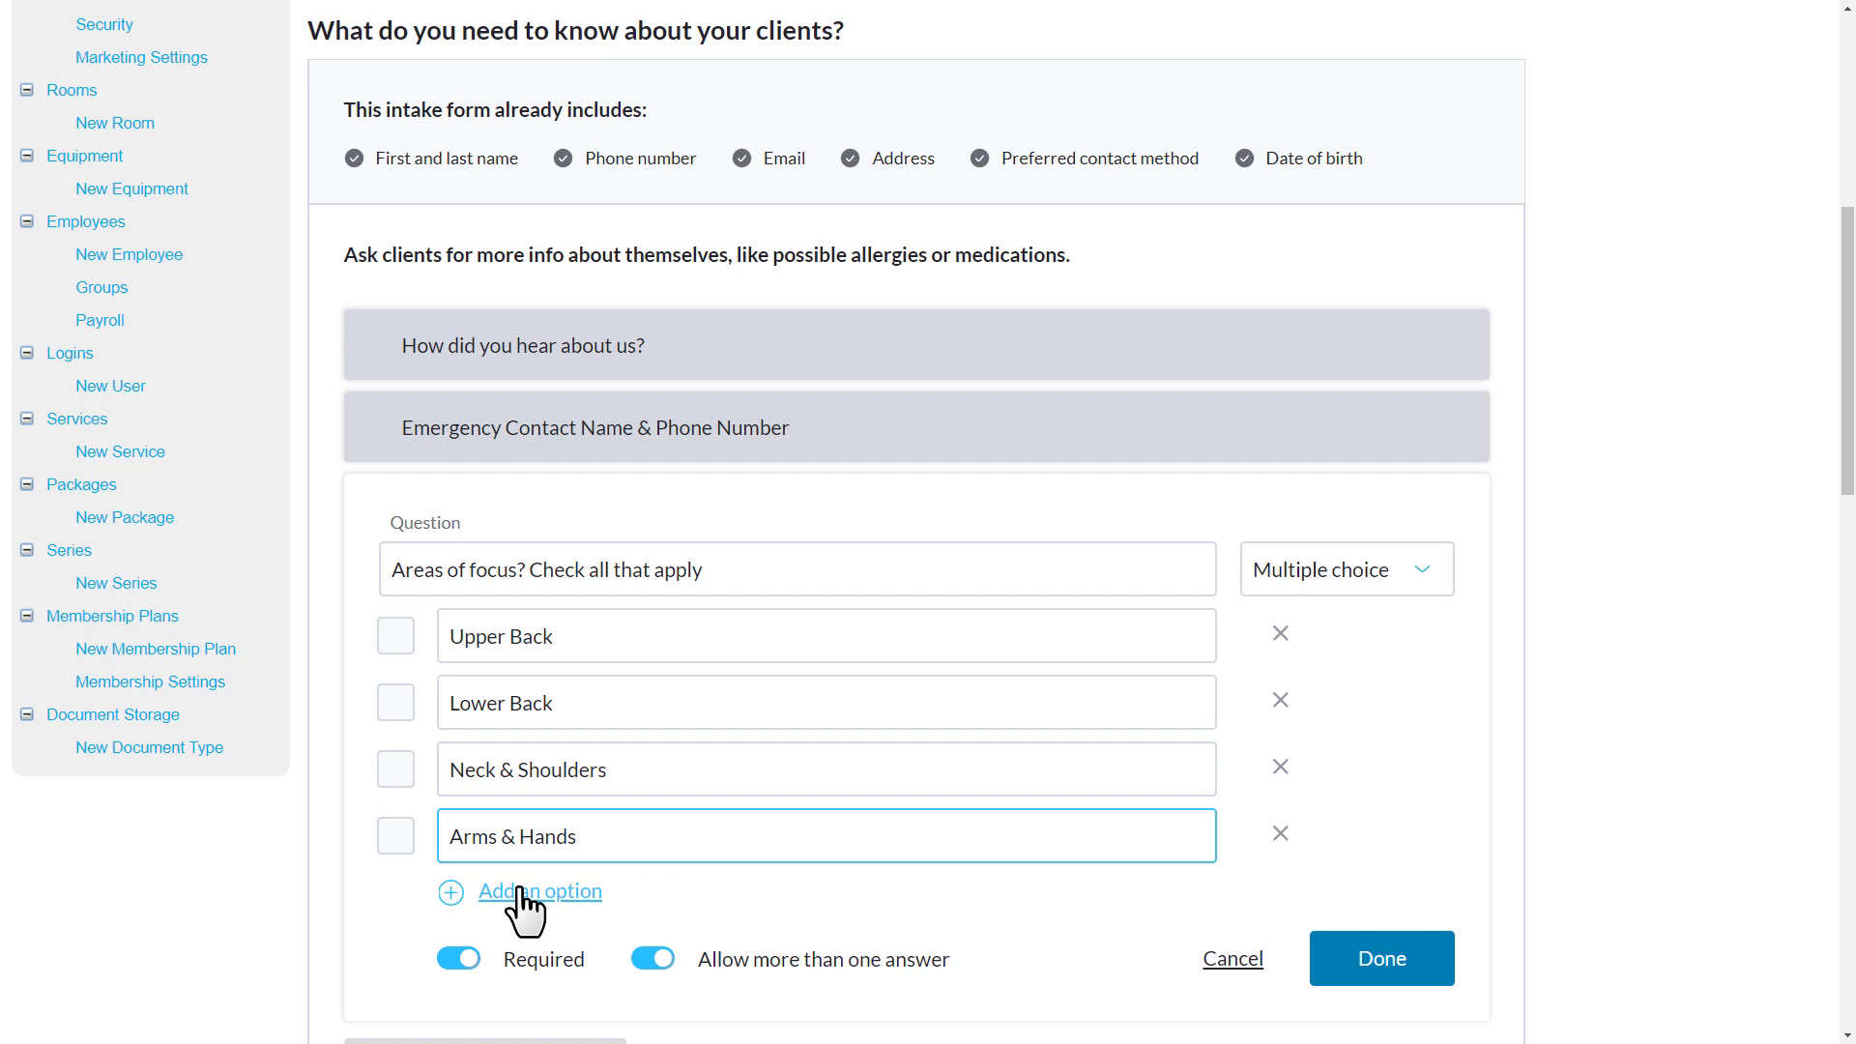
# Step: Add Legs & Feet and Hips & Glutes as options and save the question
pyautogui.click(522, 904)
pyautogui.scroll(-2, 522, 904)
pyautogui.write('Legs & Feet')
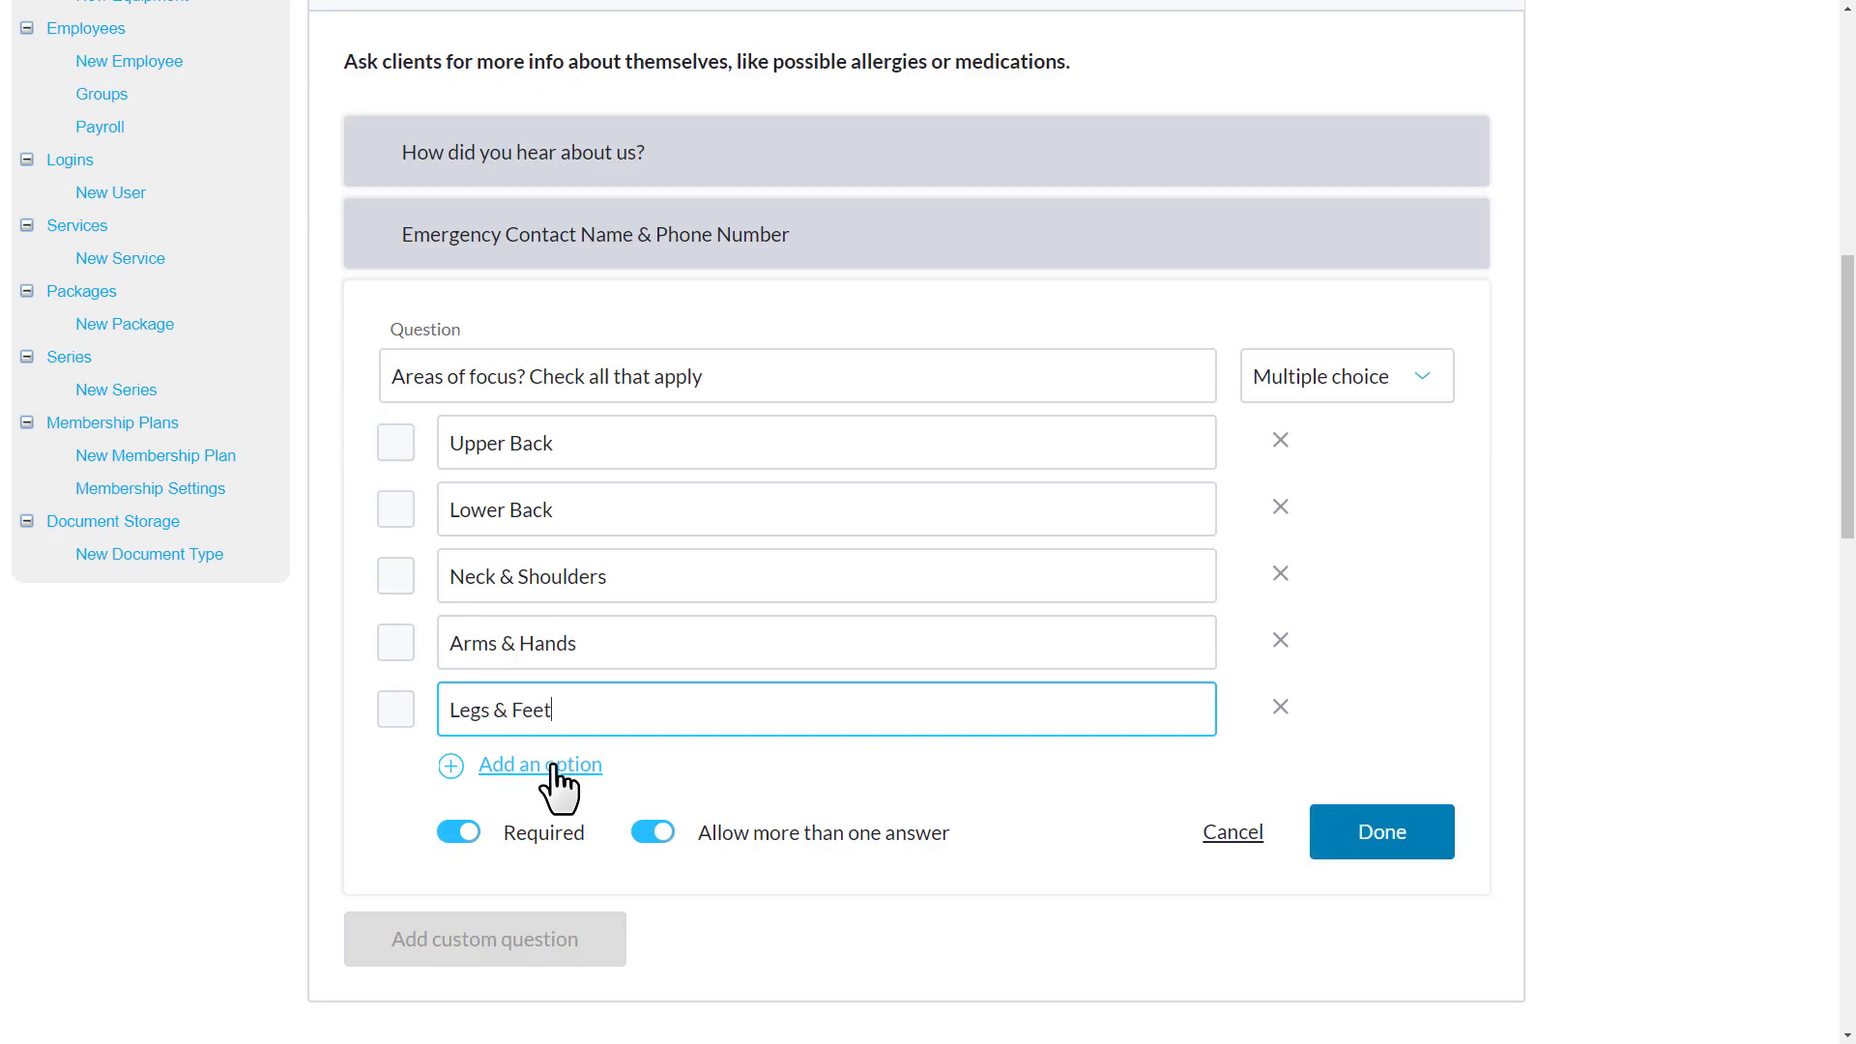
pyautogui.click(554, 768)
pyautogui.write('Hips & Glutes')
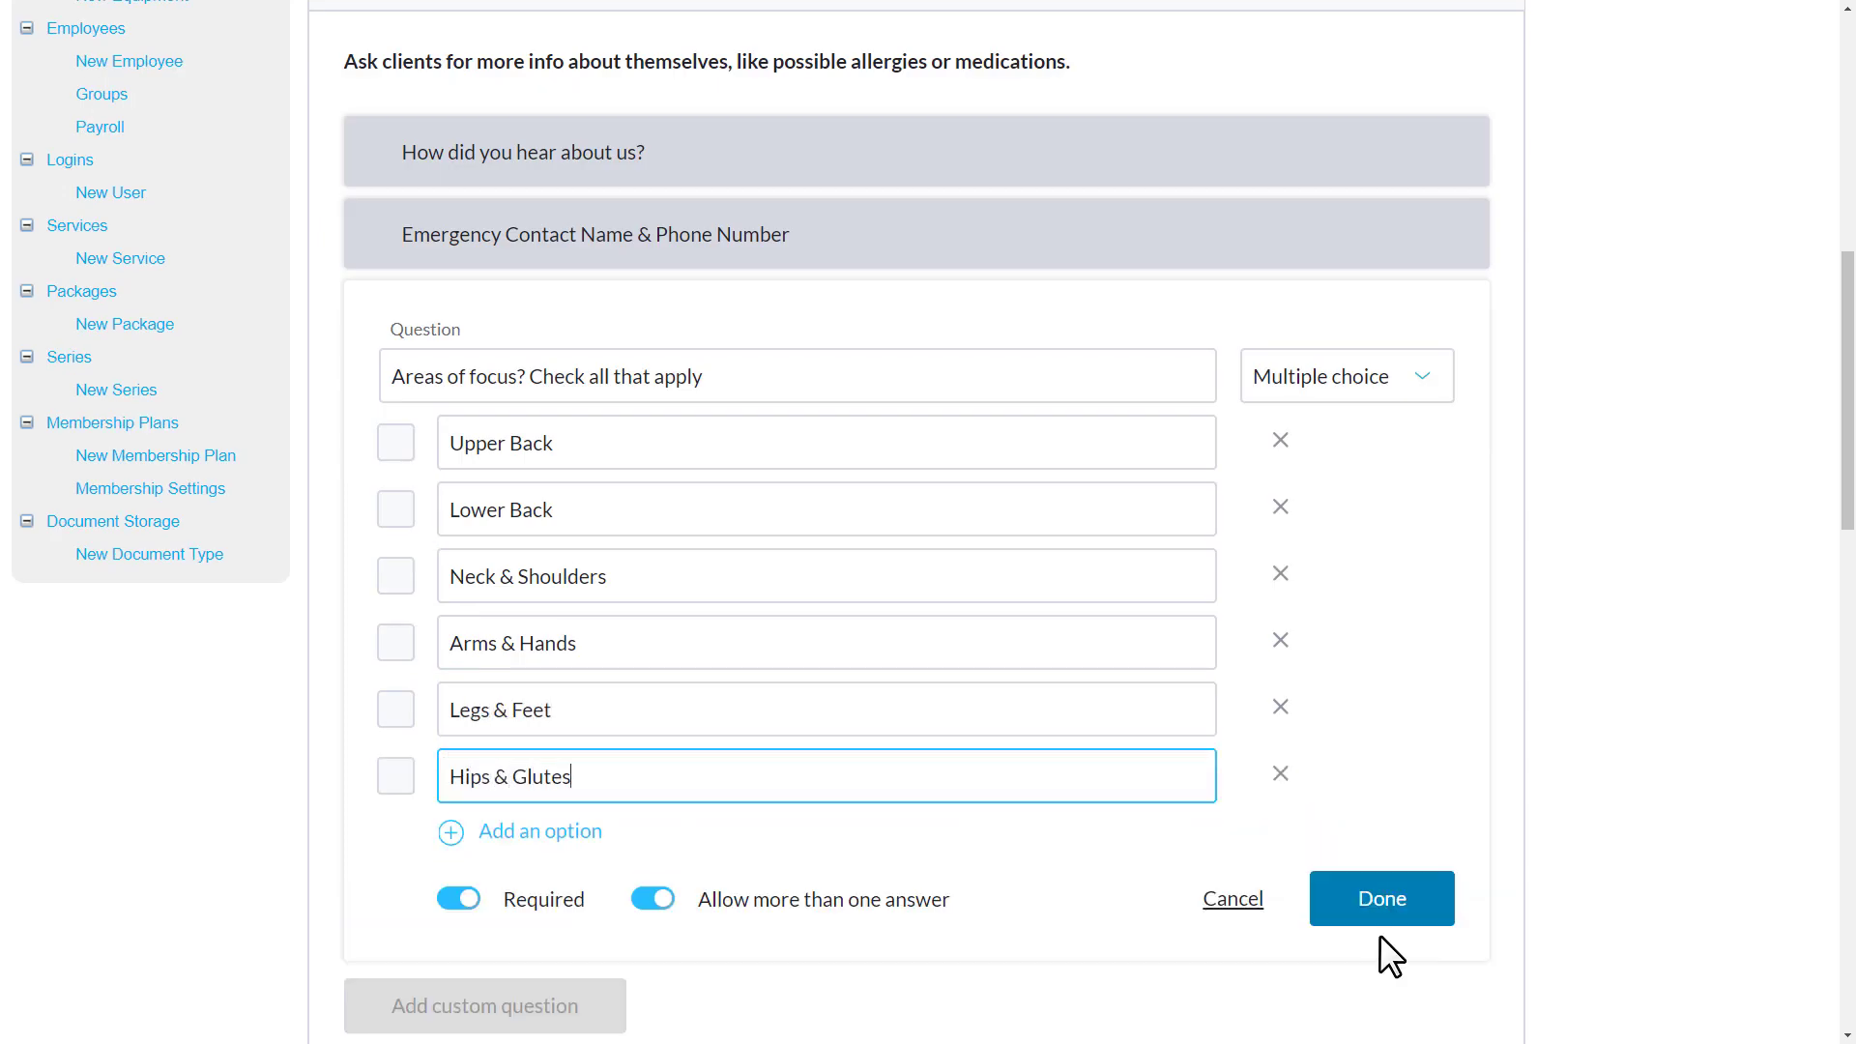
pyautogui.click(1382, 913)
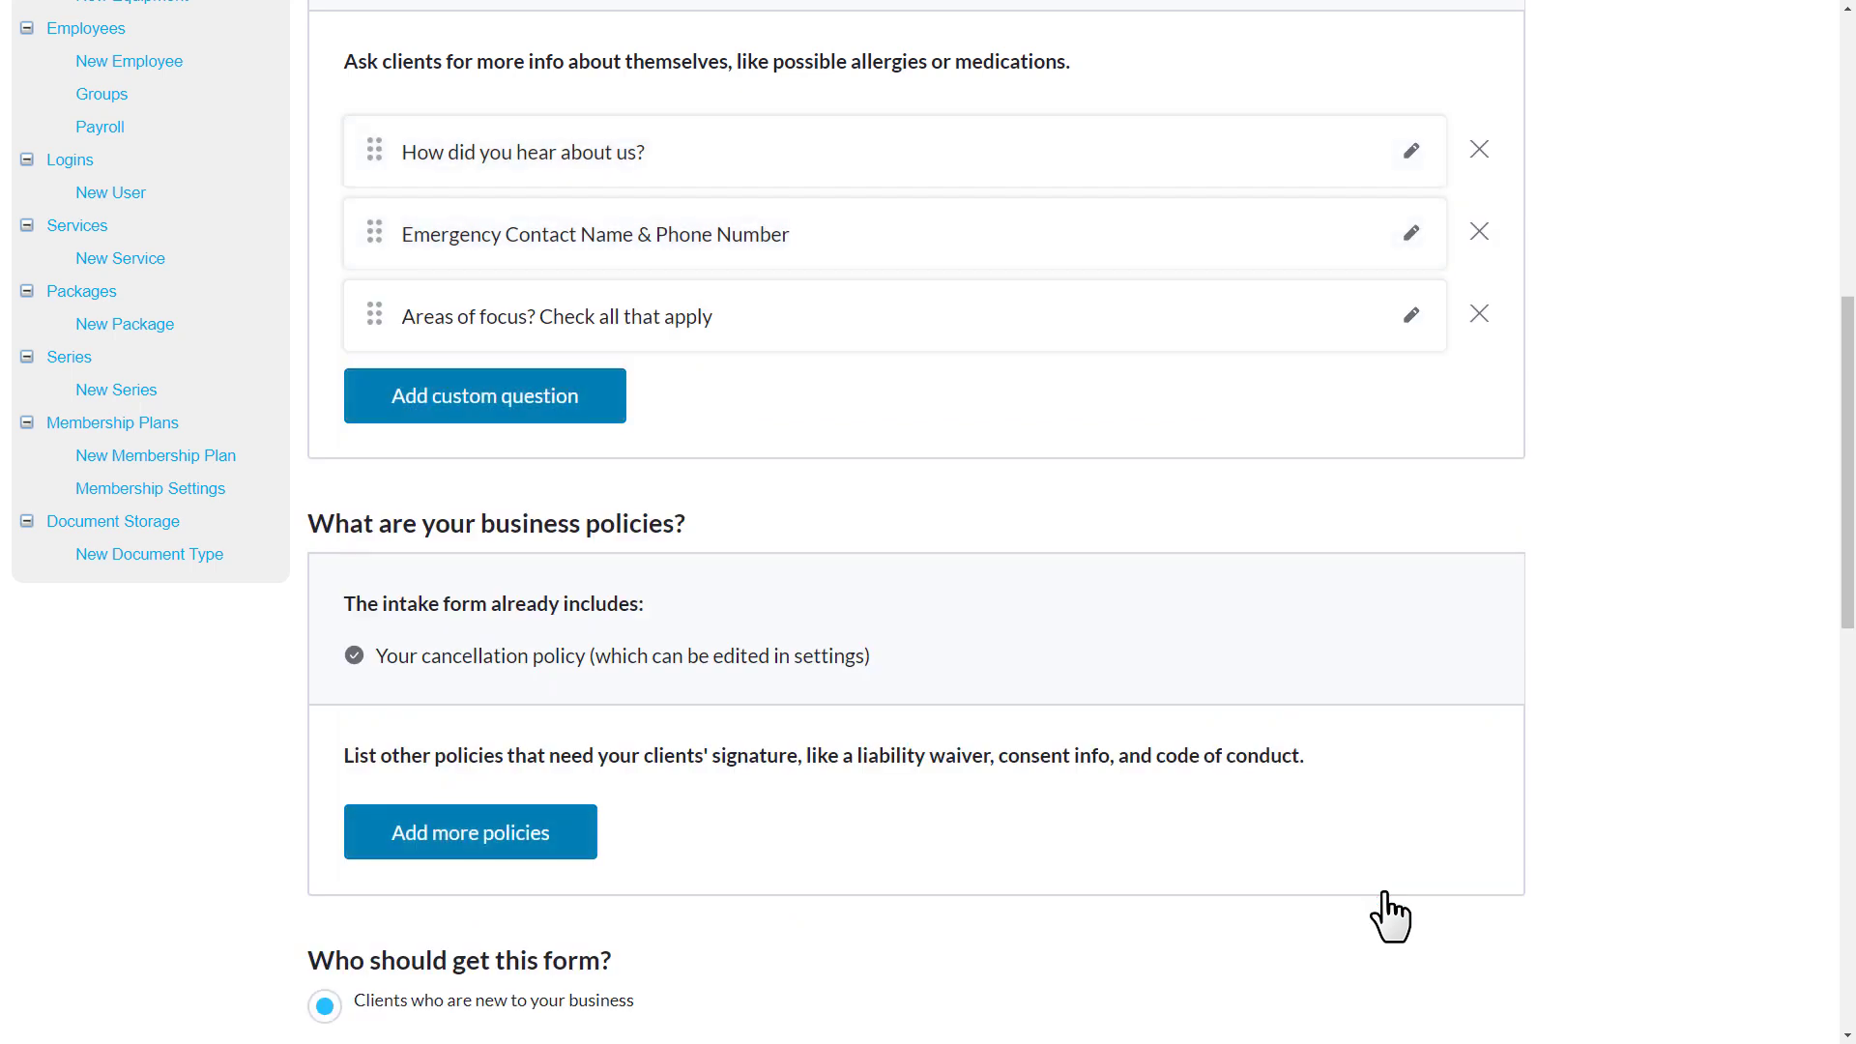
# Step: Cancel an empty extra business policy so the form has no extra policies
pyautogui.scroll(-3, 1389, 916)
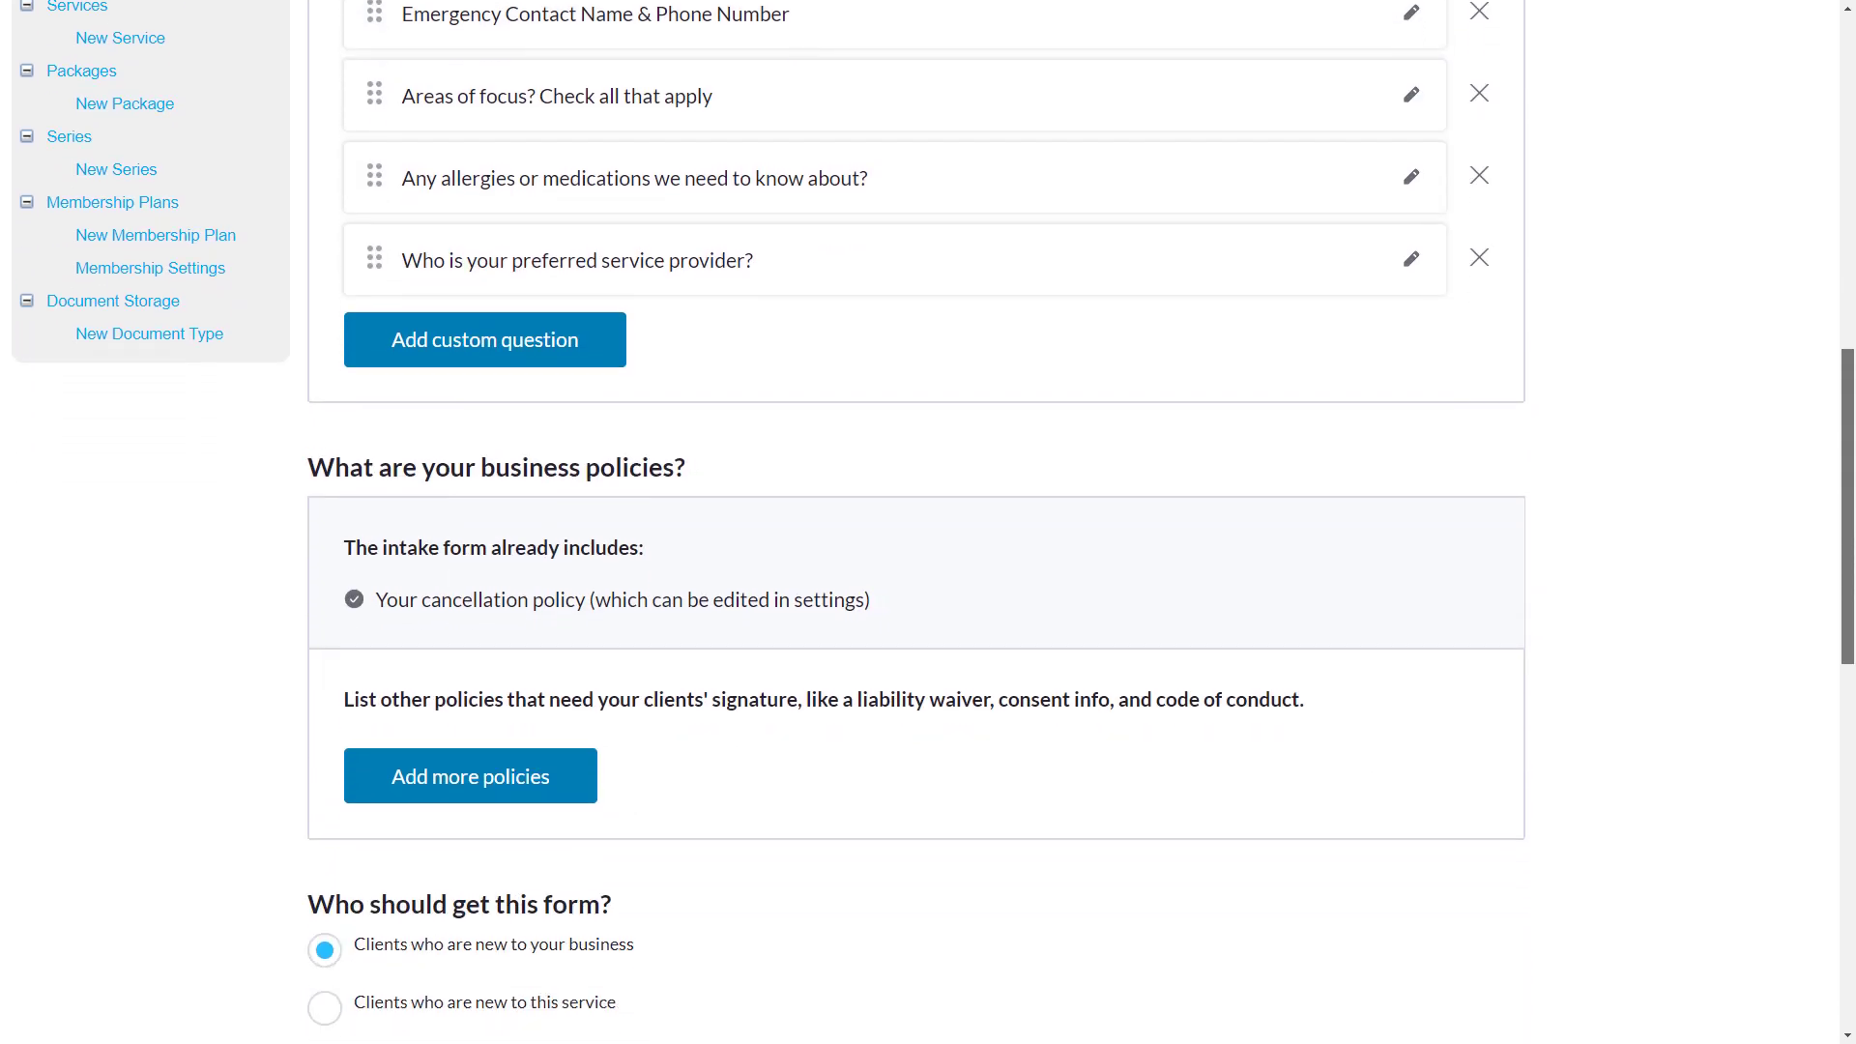
pyautogui.scroll(-1, 928, 522)
pyautogui.scroll(-1, 928, 522)
pyautogui.scroll(-1, 928, 522)
pyautogui.scroll(-1, 928, 522)
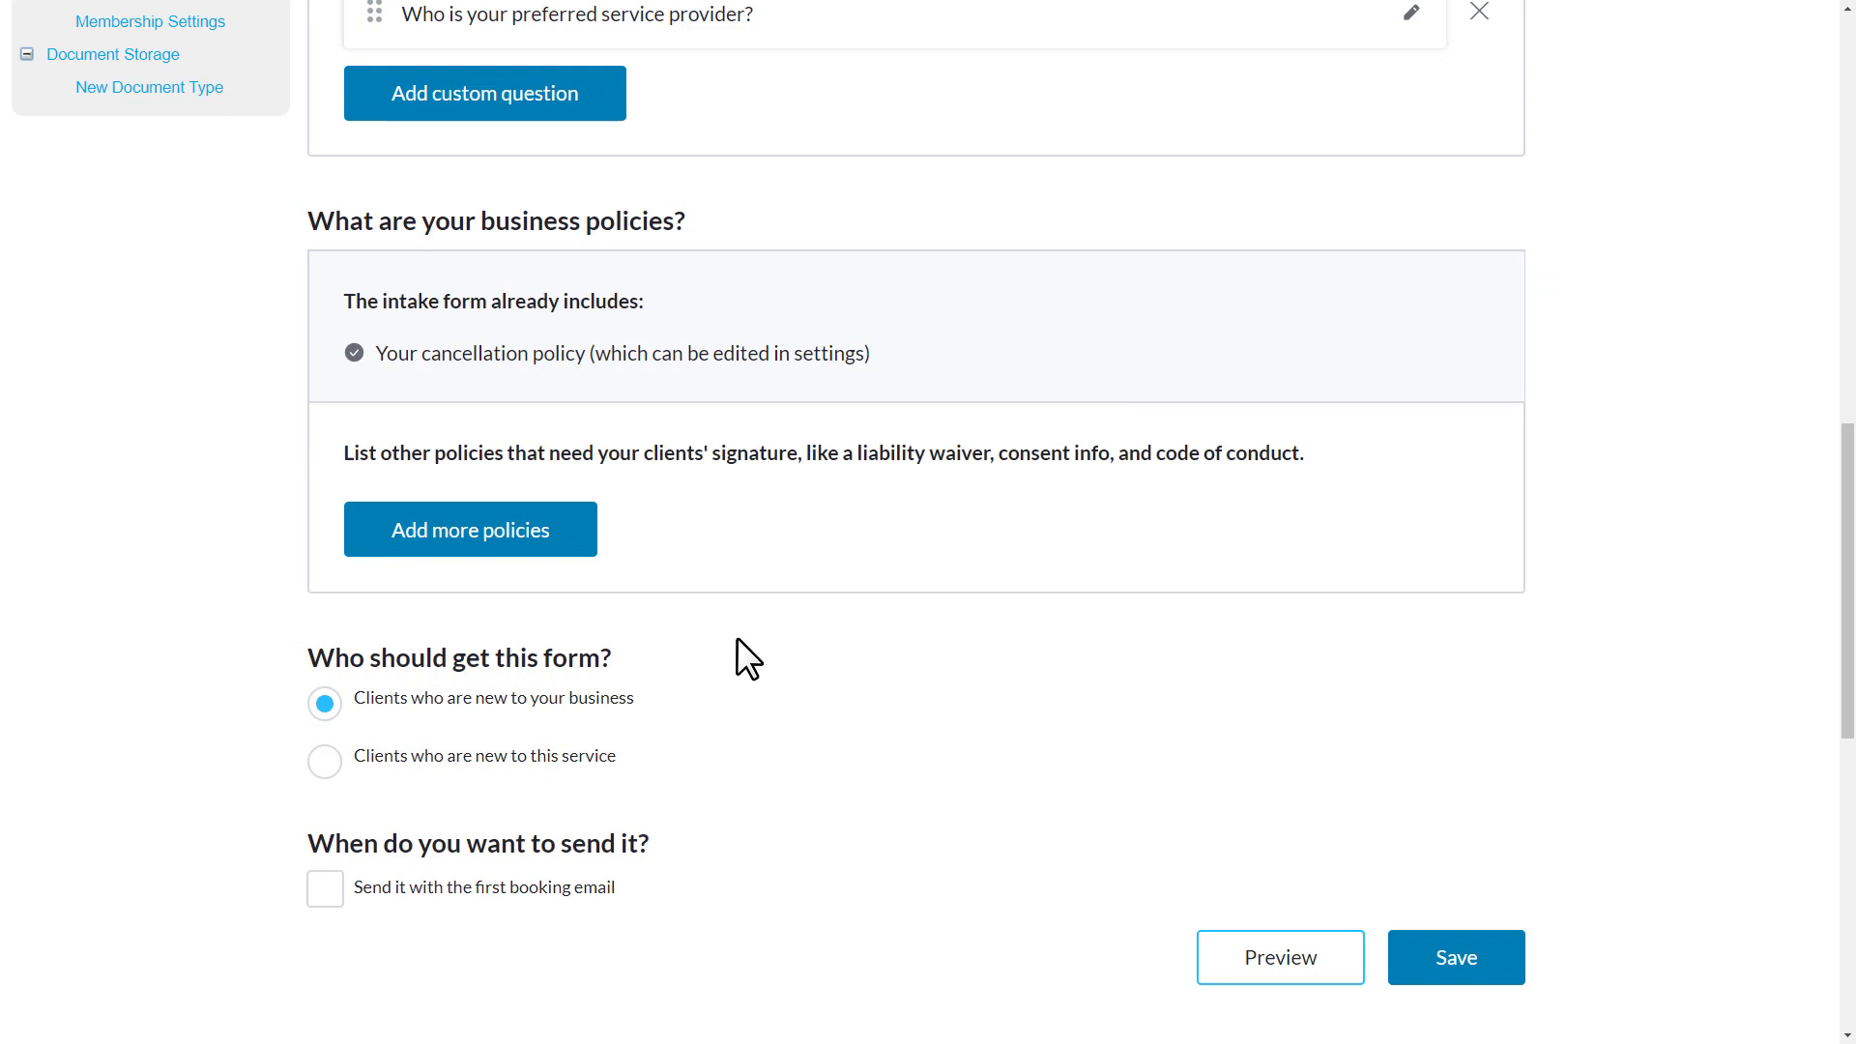
pyautogui.click(464, 537)
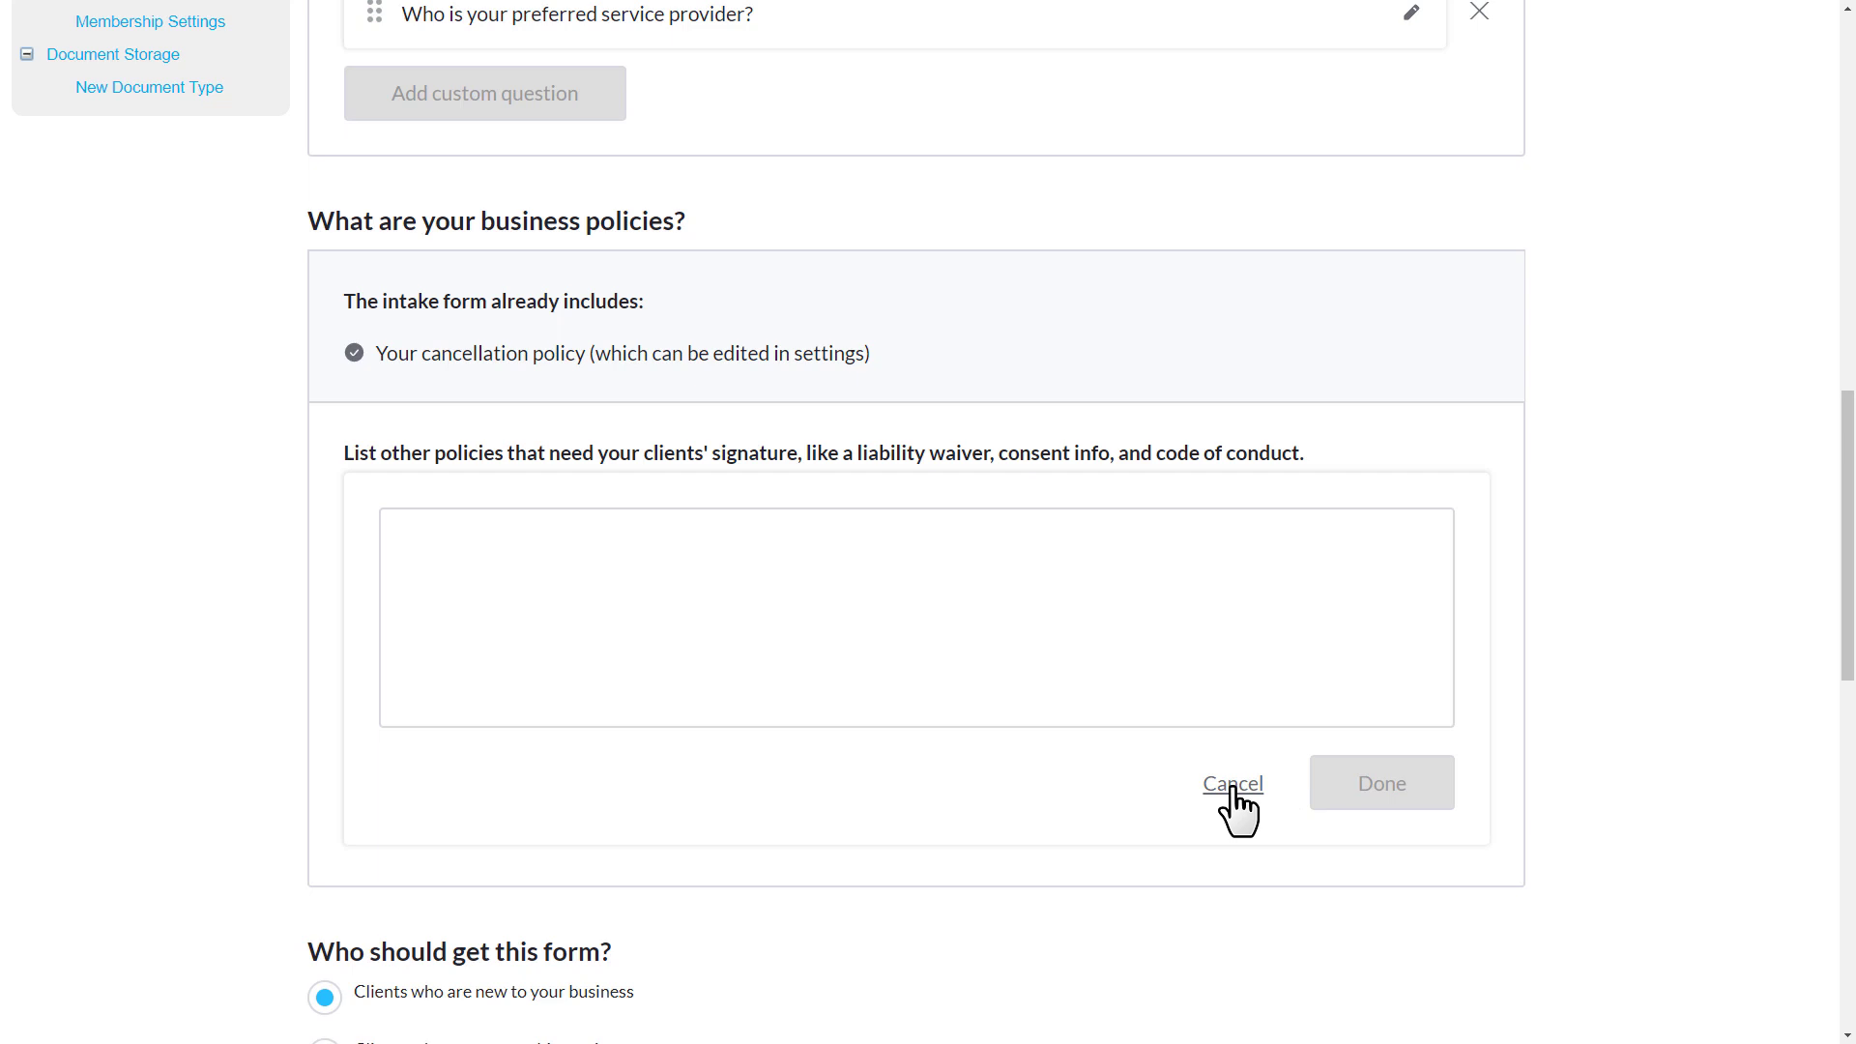
pyautogui.click(1234, 785)
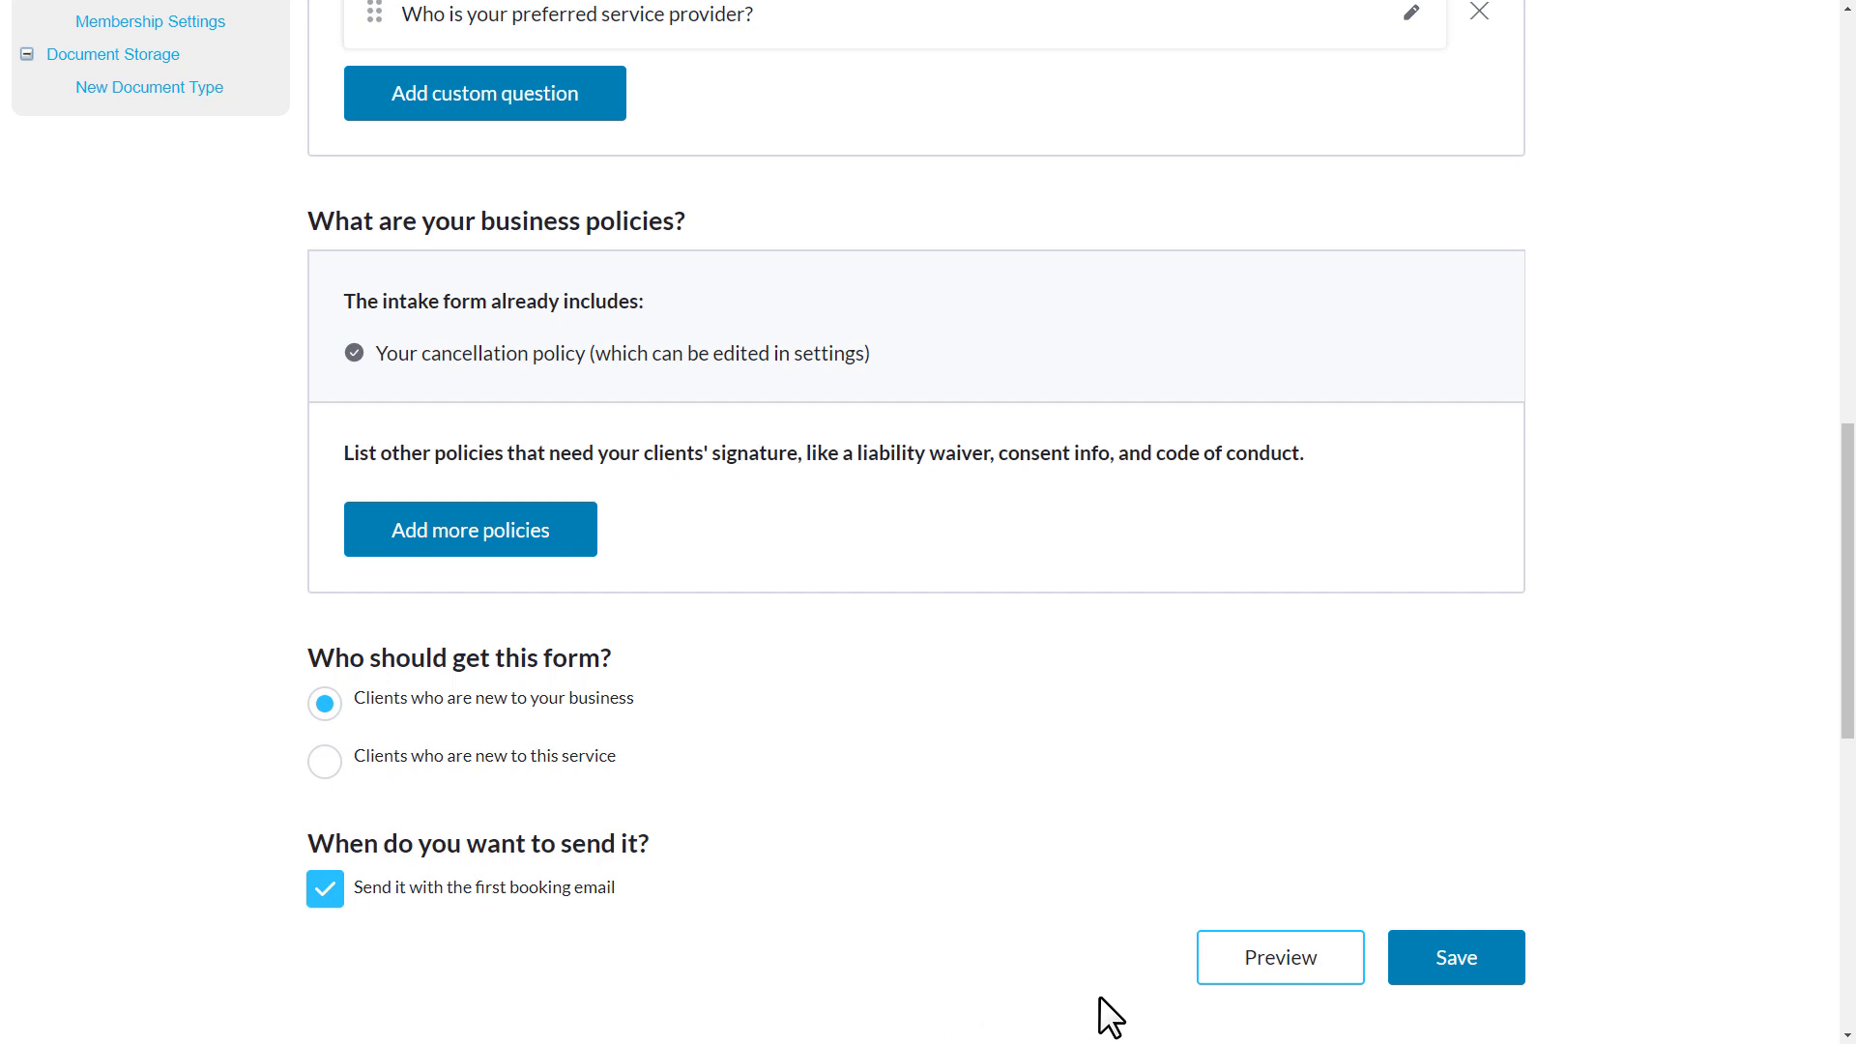
# Step: Scroll through the client-view preview of the Client Intake Form, close it, and save
pyautogui.click(1286, 977)
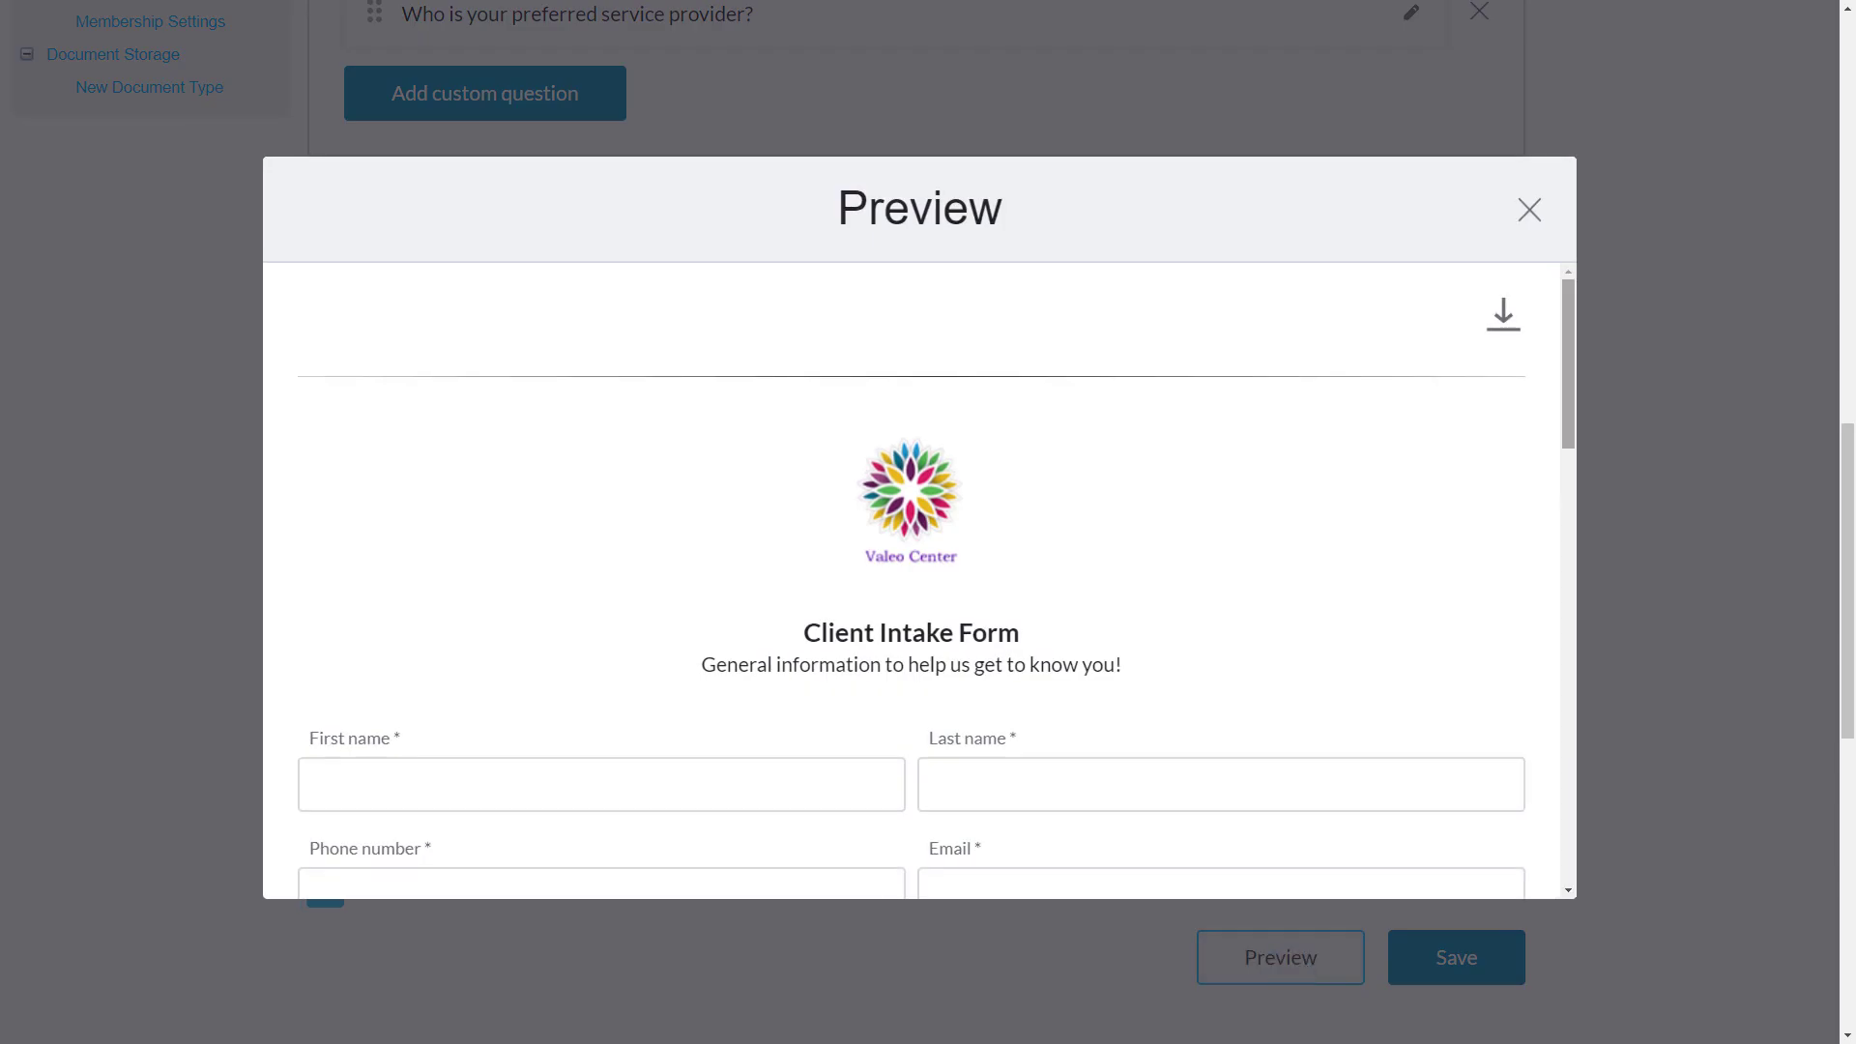
pyautogui.scroll(-1, 928, 580)
pyautogui.scroll(-1, 929, 580)
pyautogui.scroll(-2, 928, 580)
pyautogui.scroll(-2, 928, 580)
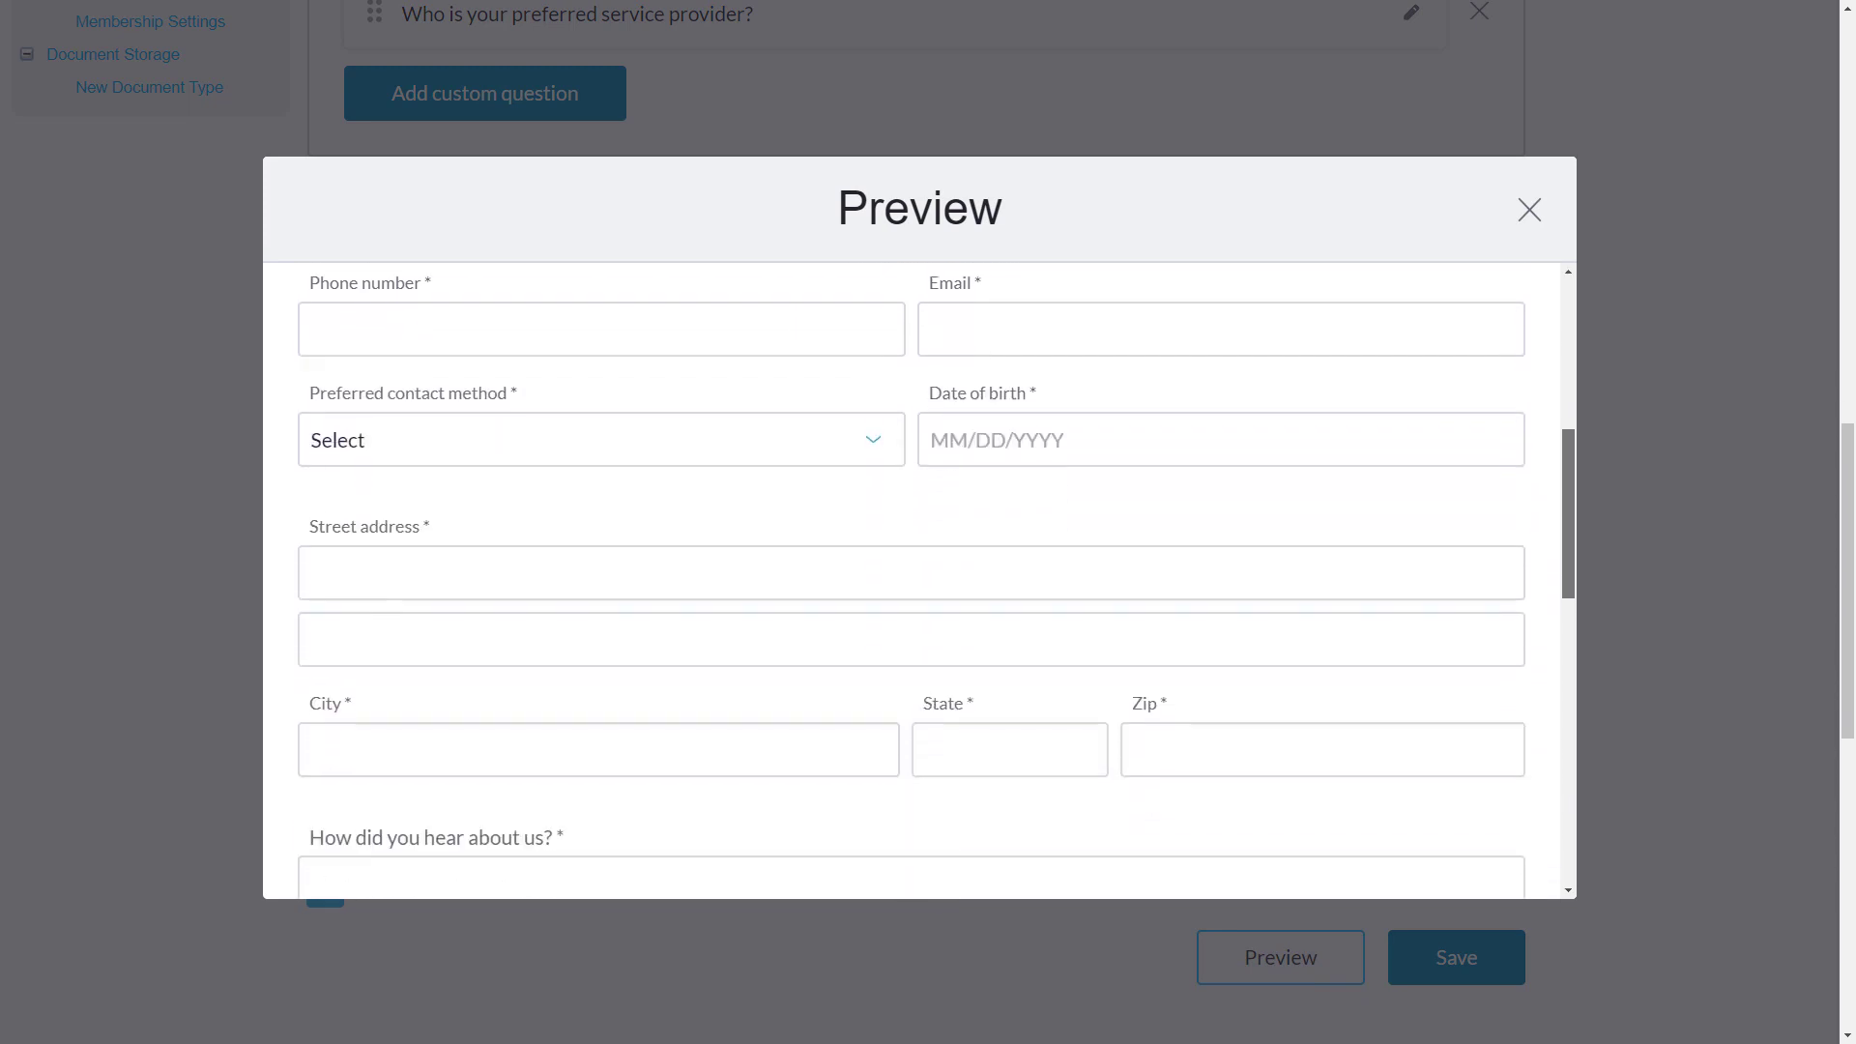
pyautogui.scroll(-2, 918, 580)
pyautogui.scroll(-2, 919, 580)
pyautogui.scroll(-2, 919, 580)
pyautogui.scroll(-2, 919, 580)
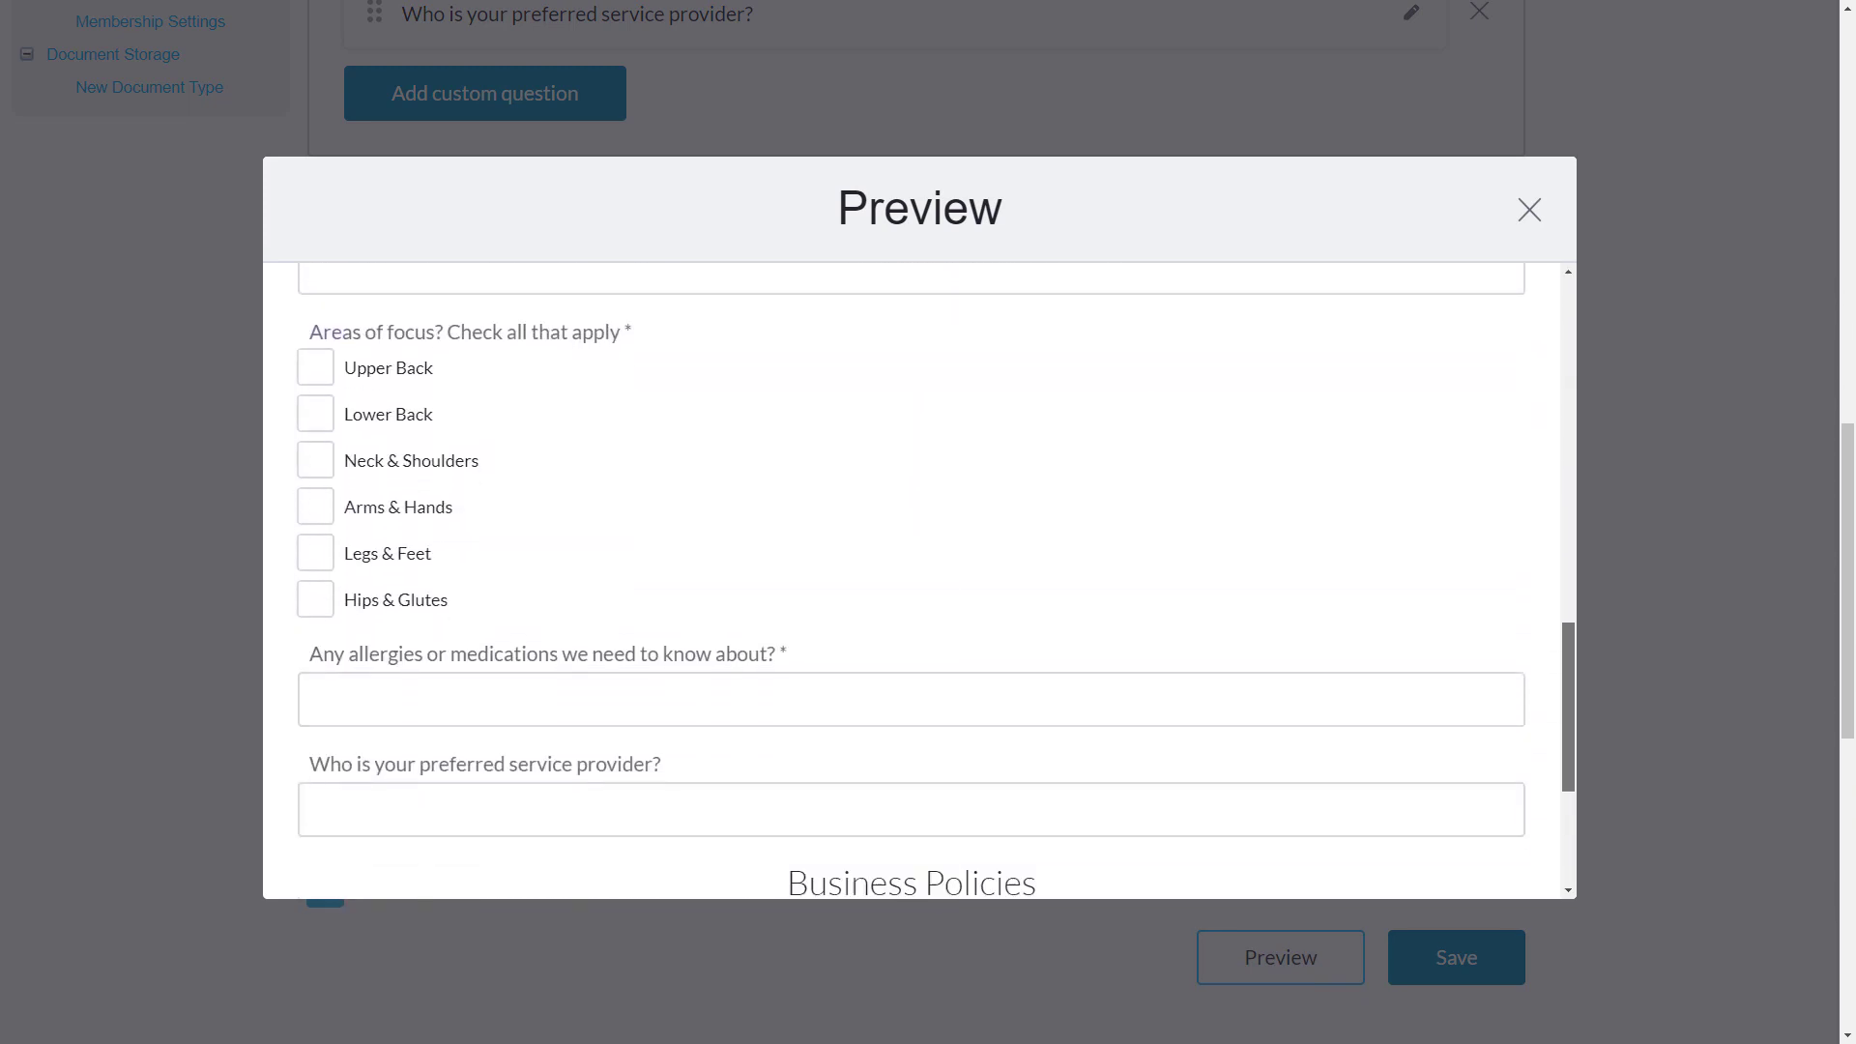
pyautogui.scroll(-2, 918, 580)
pyautogui.scroll(-2, 918, 580)
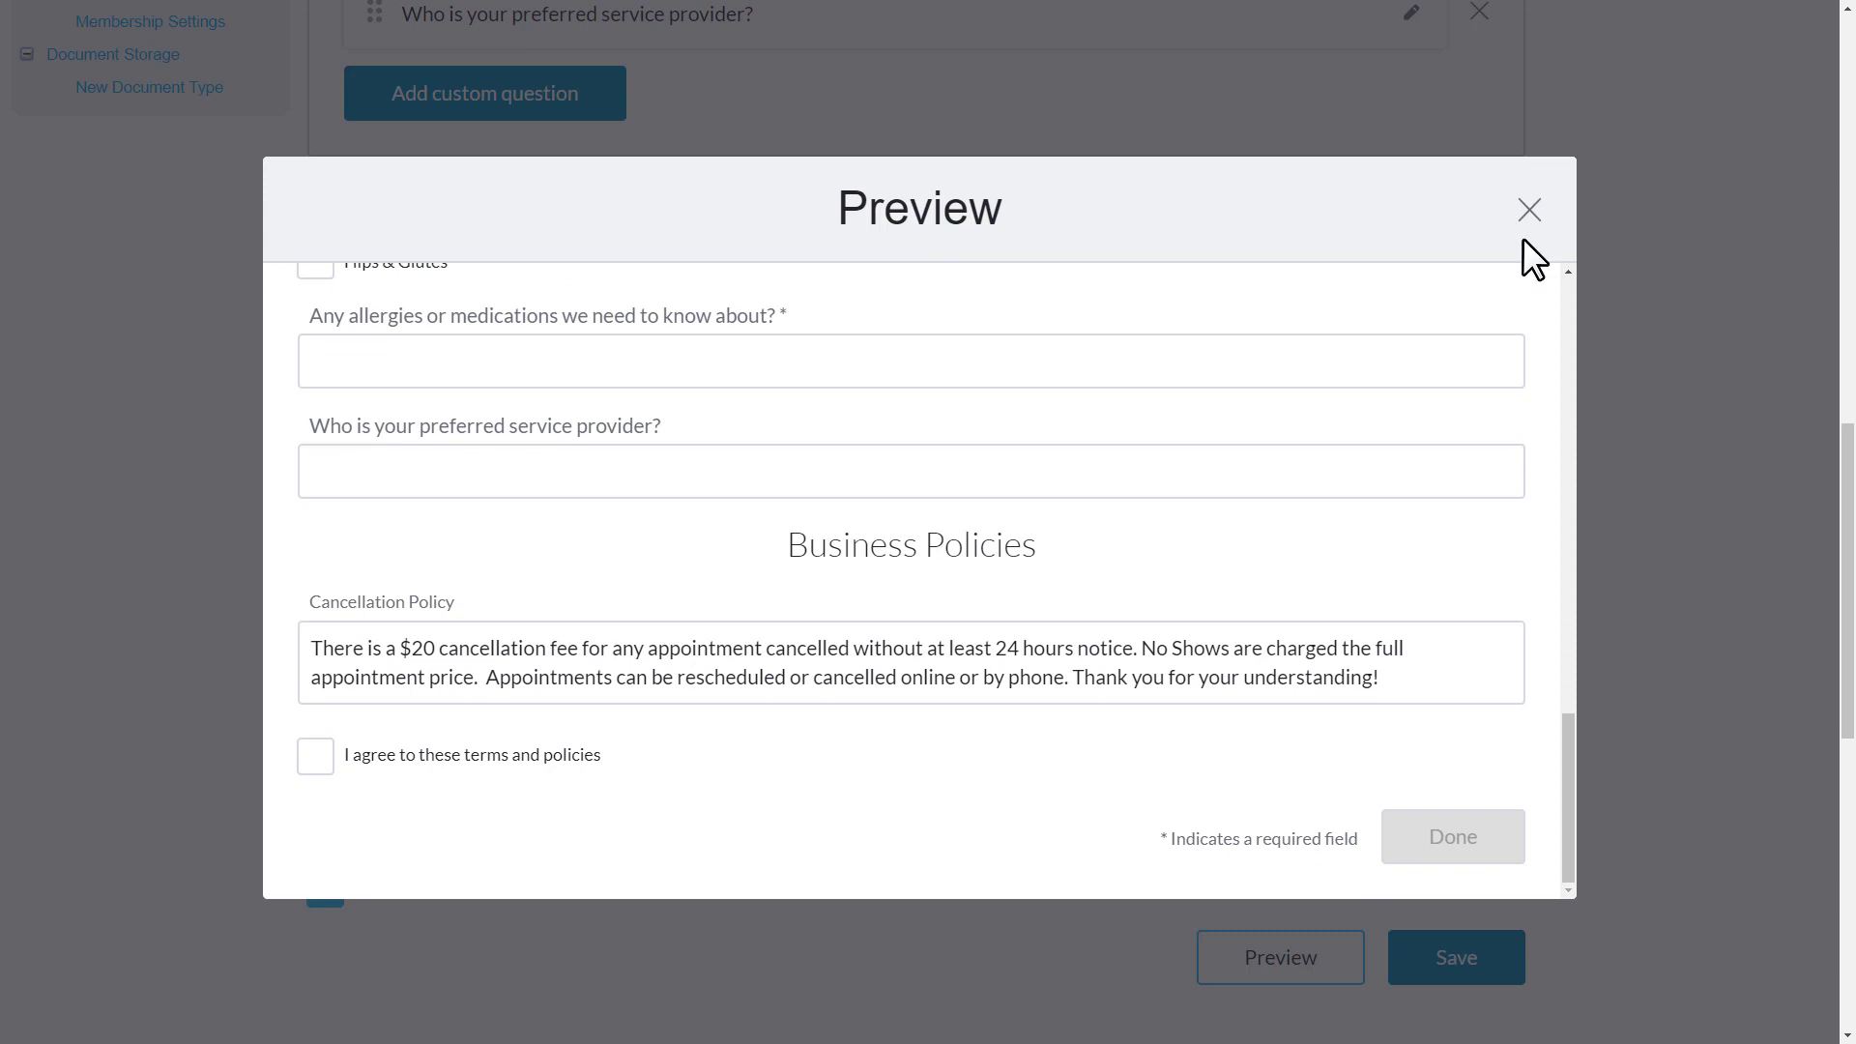
pyautogui.click(1526, 210)
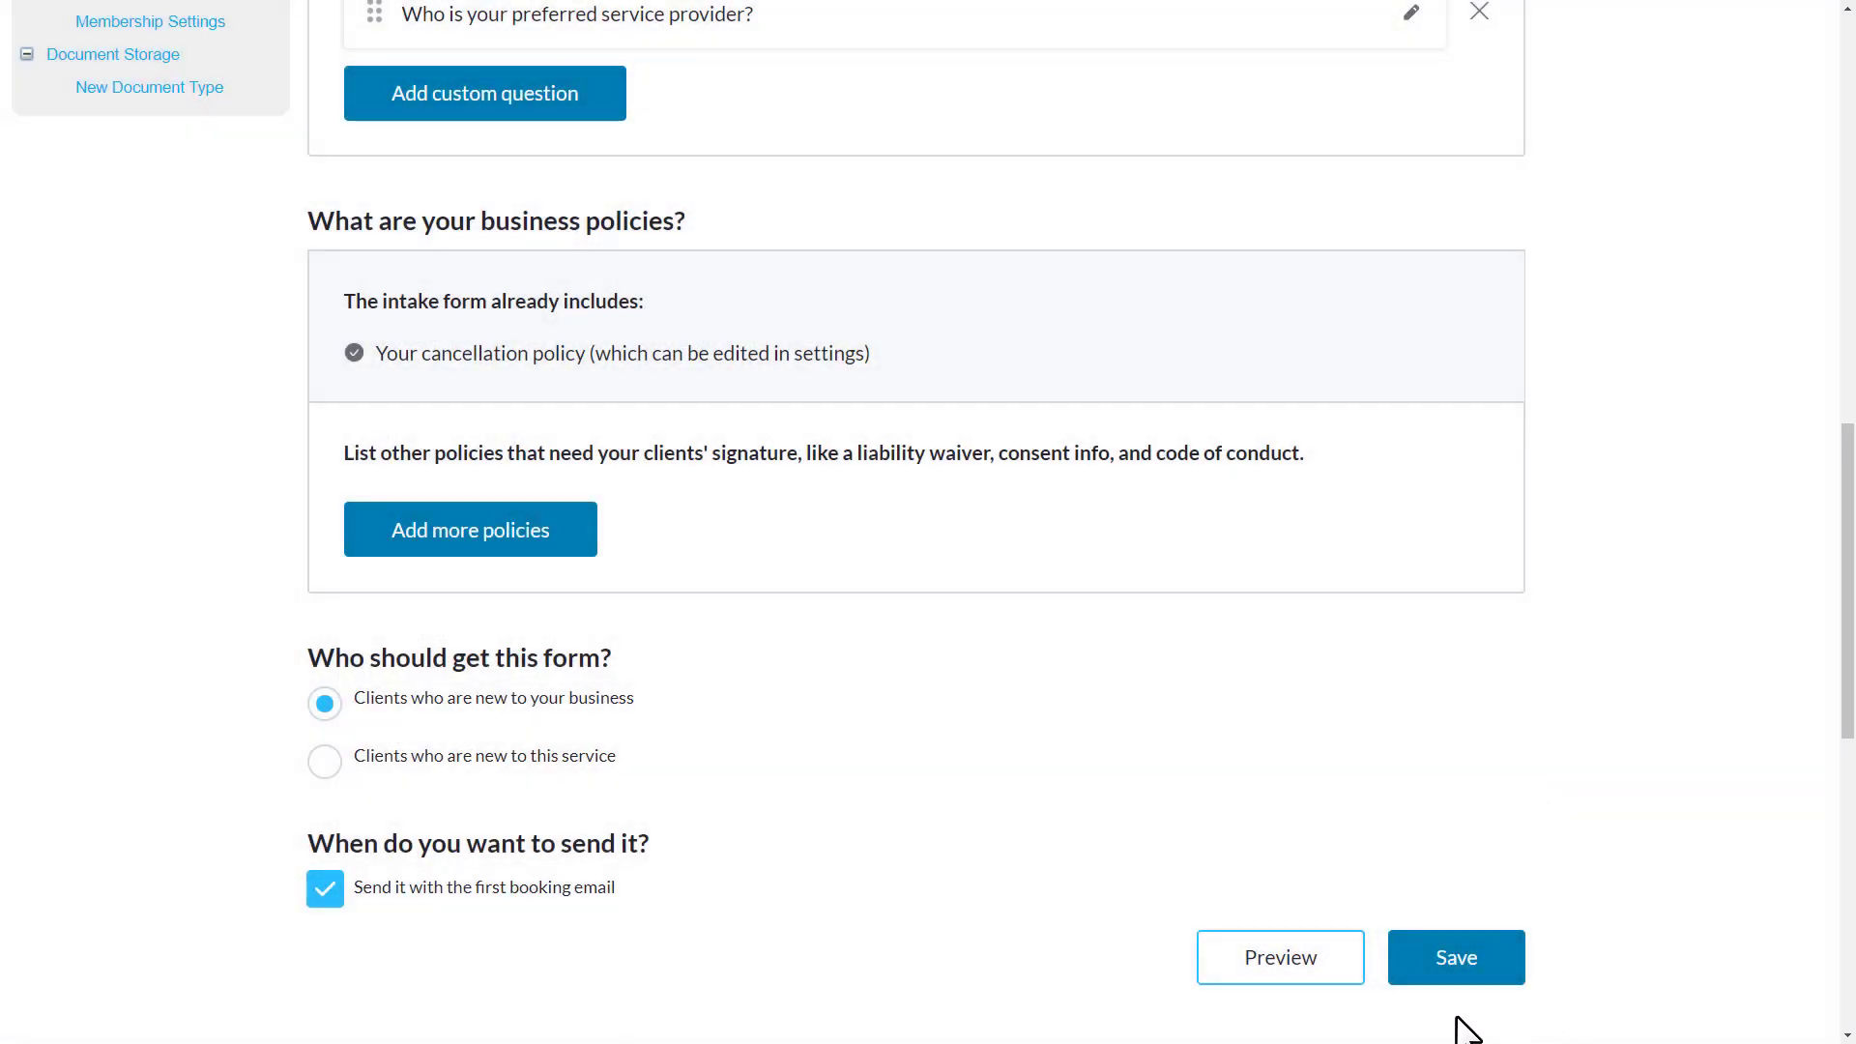
pyautogui.click(1457, 956)
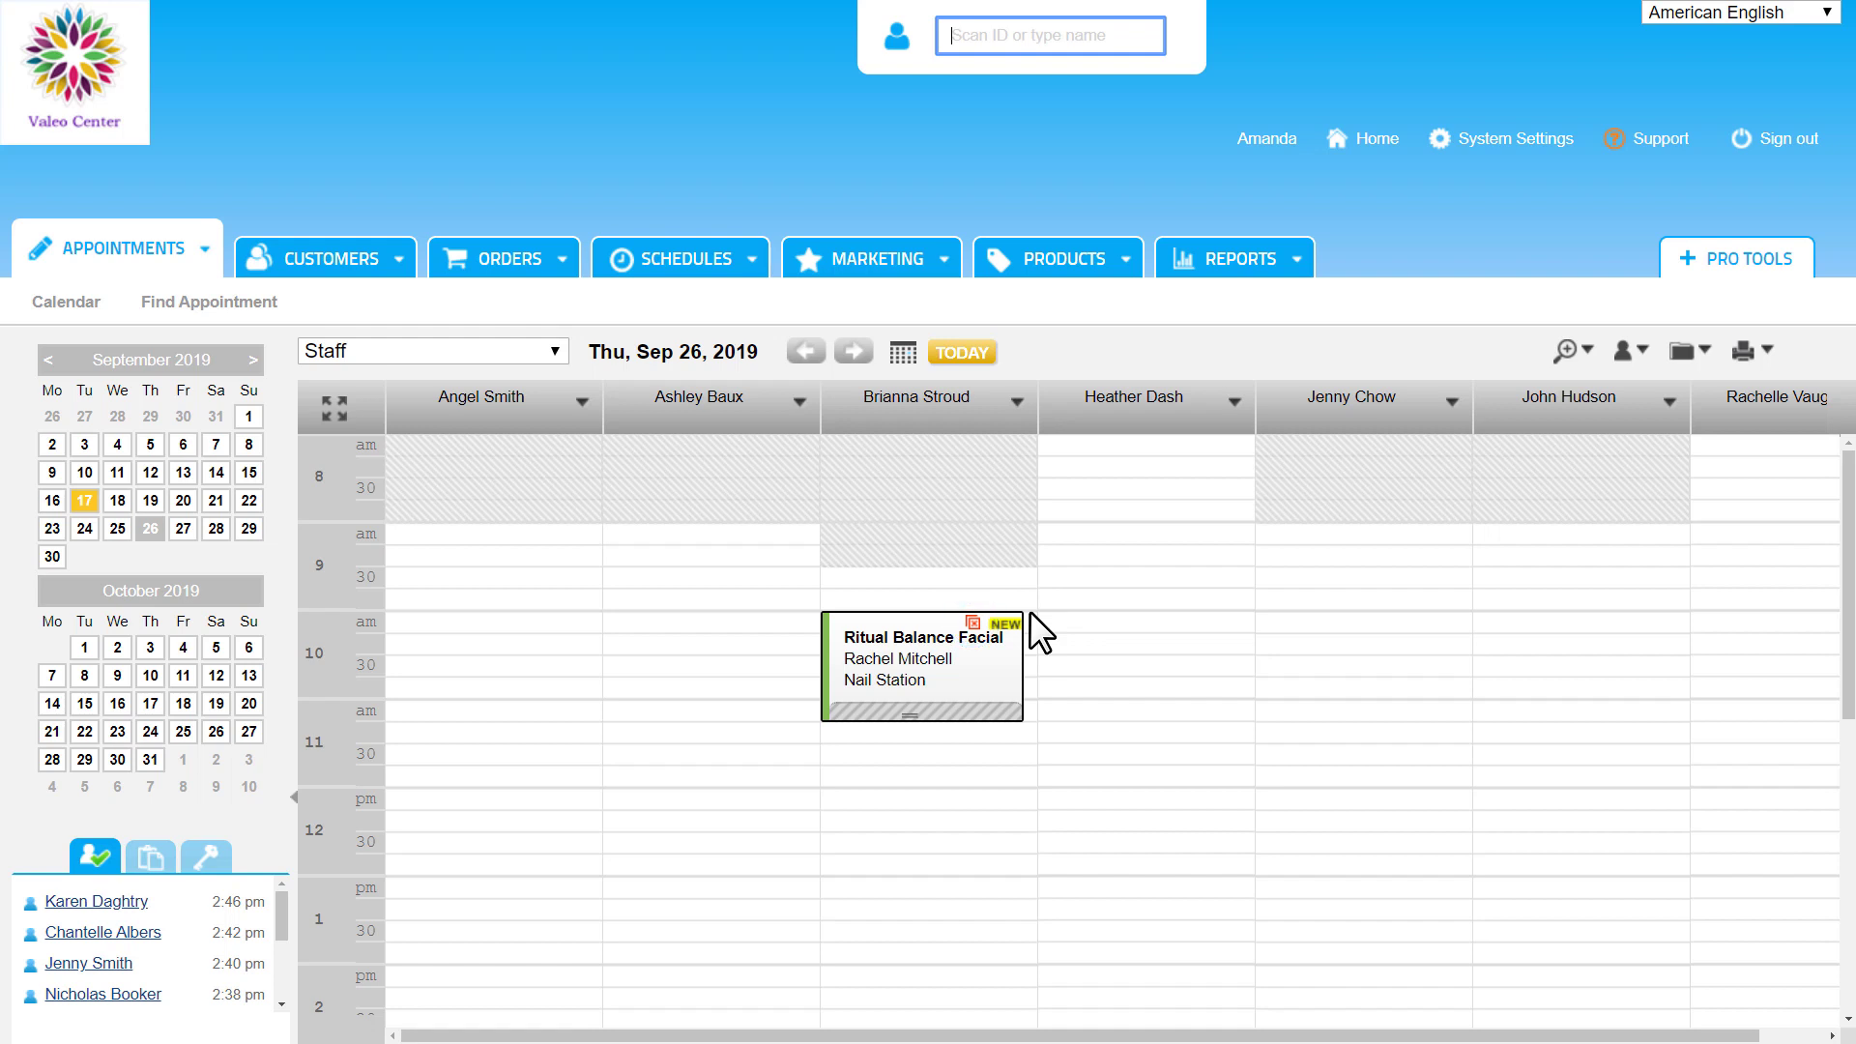
pyautogui.moveTo(971, 622)
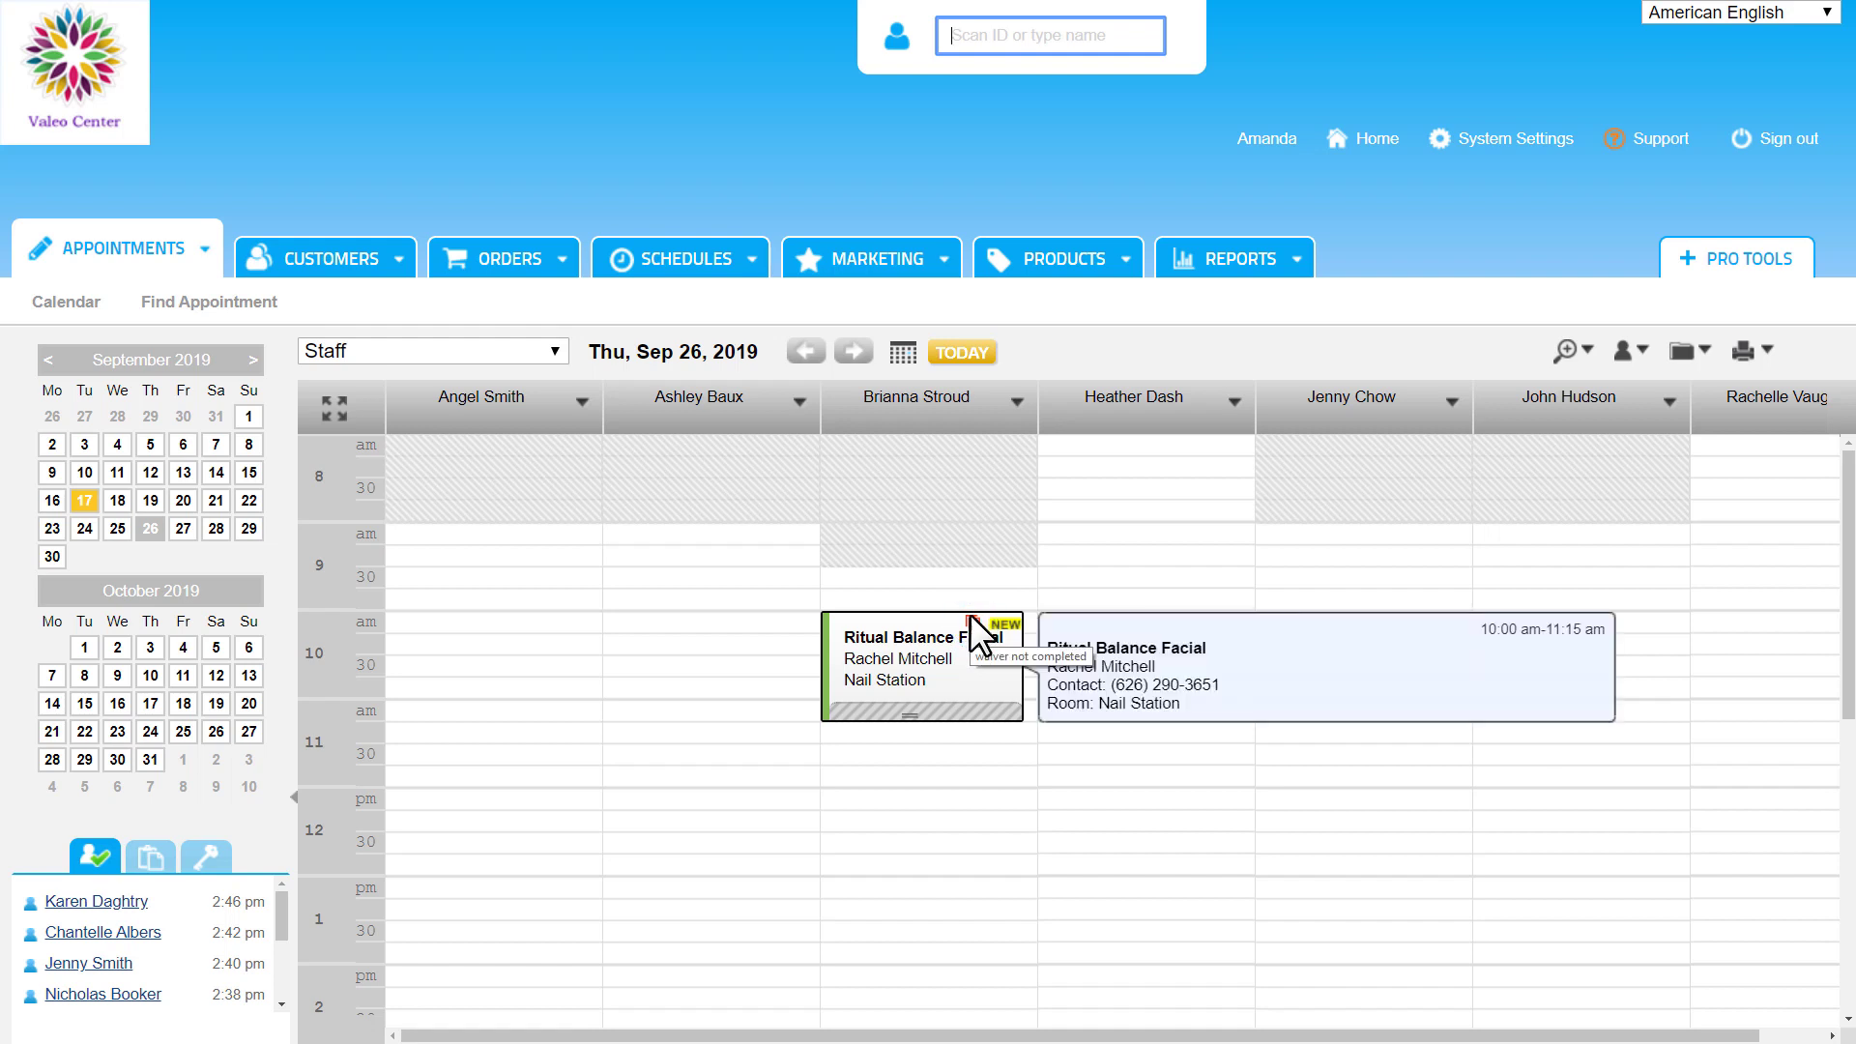
# Step: Resend the Client Intake Form from the Ritual Balance Facial appointment, then reopen the appointment
pyautogui.click(973, 617)
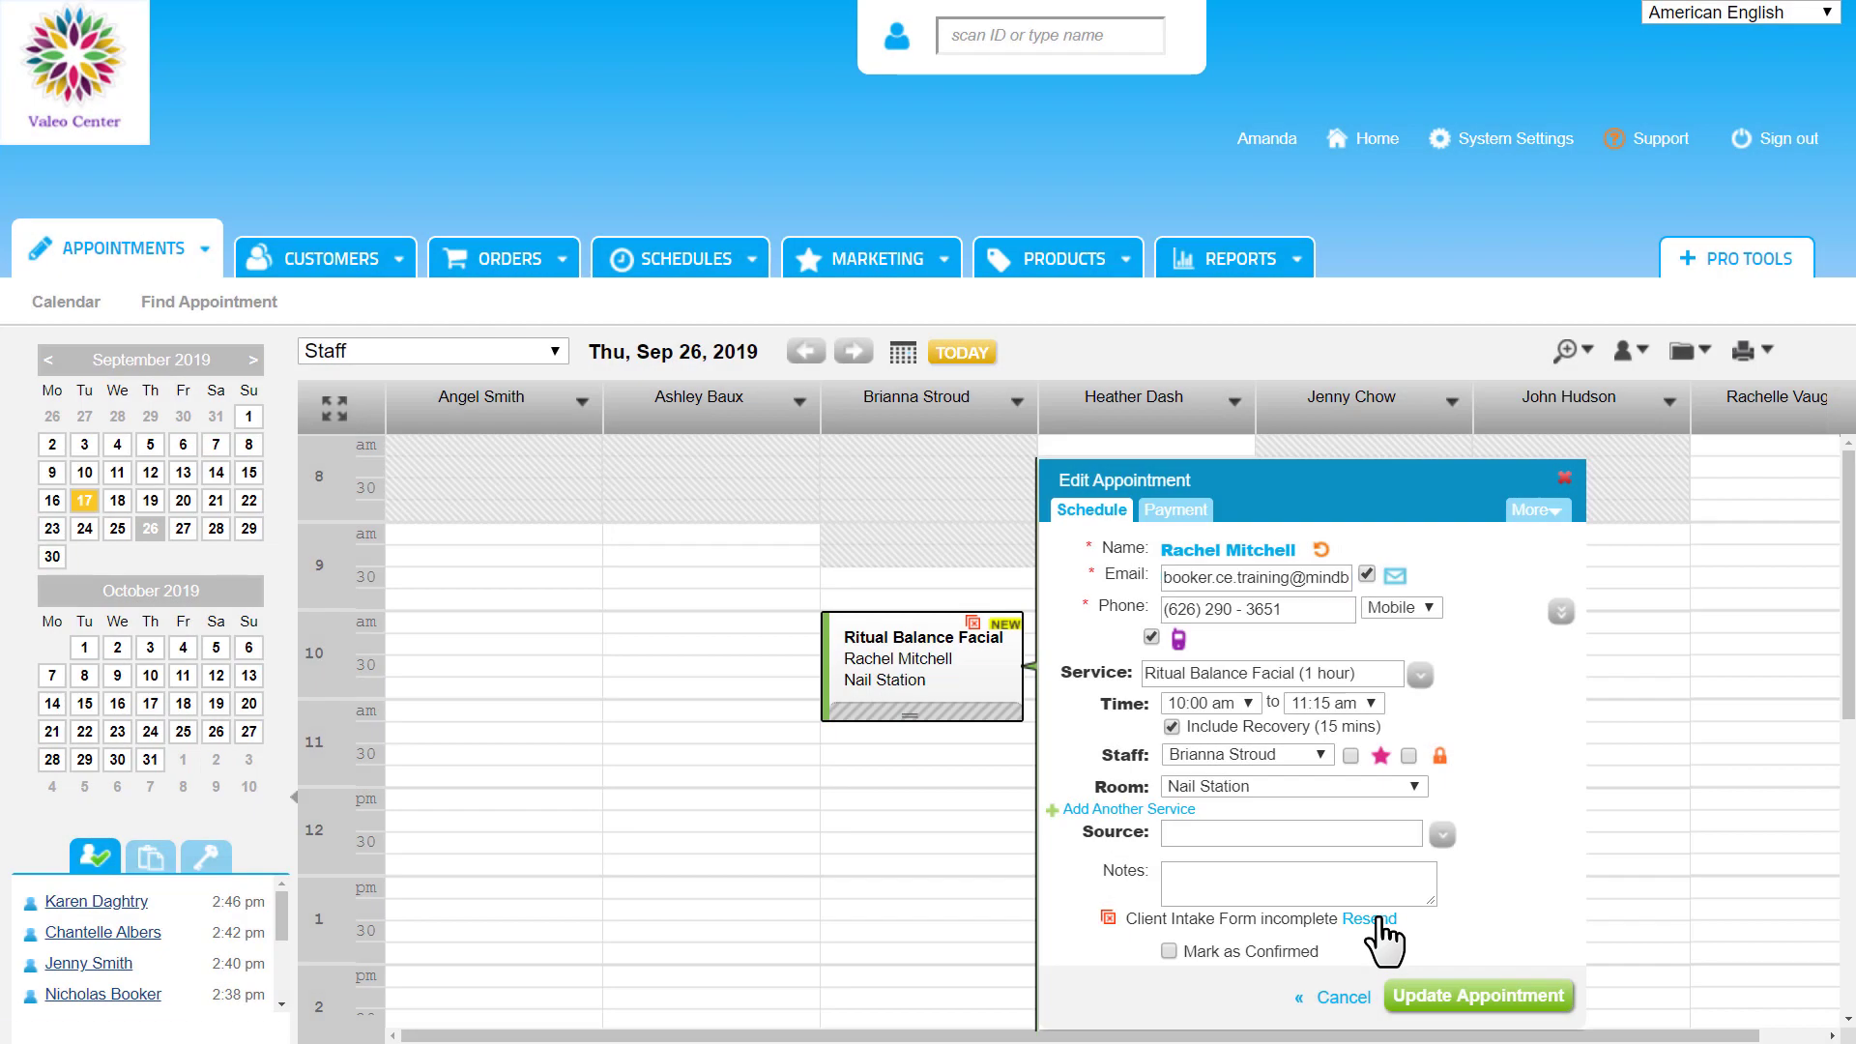
pyautogui.click(1380, 921)
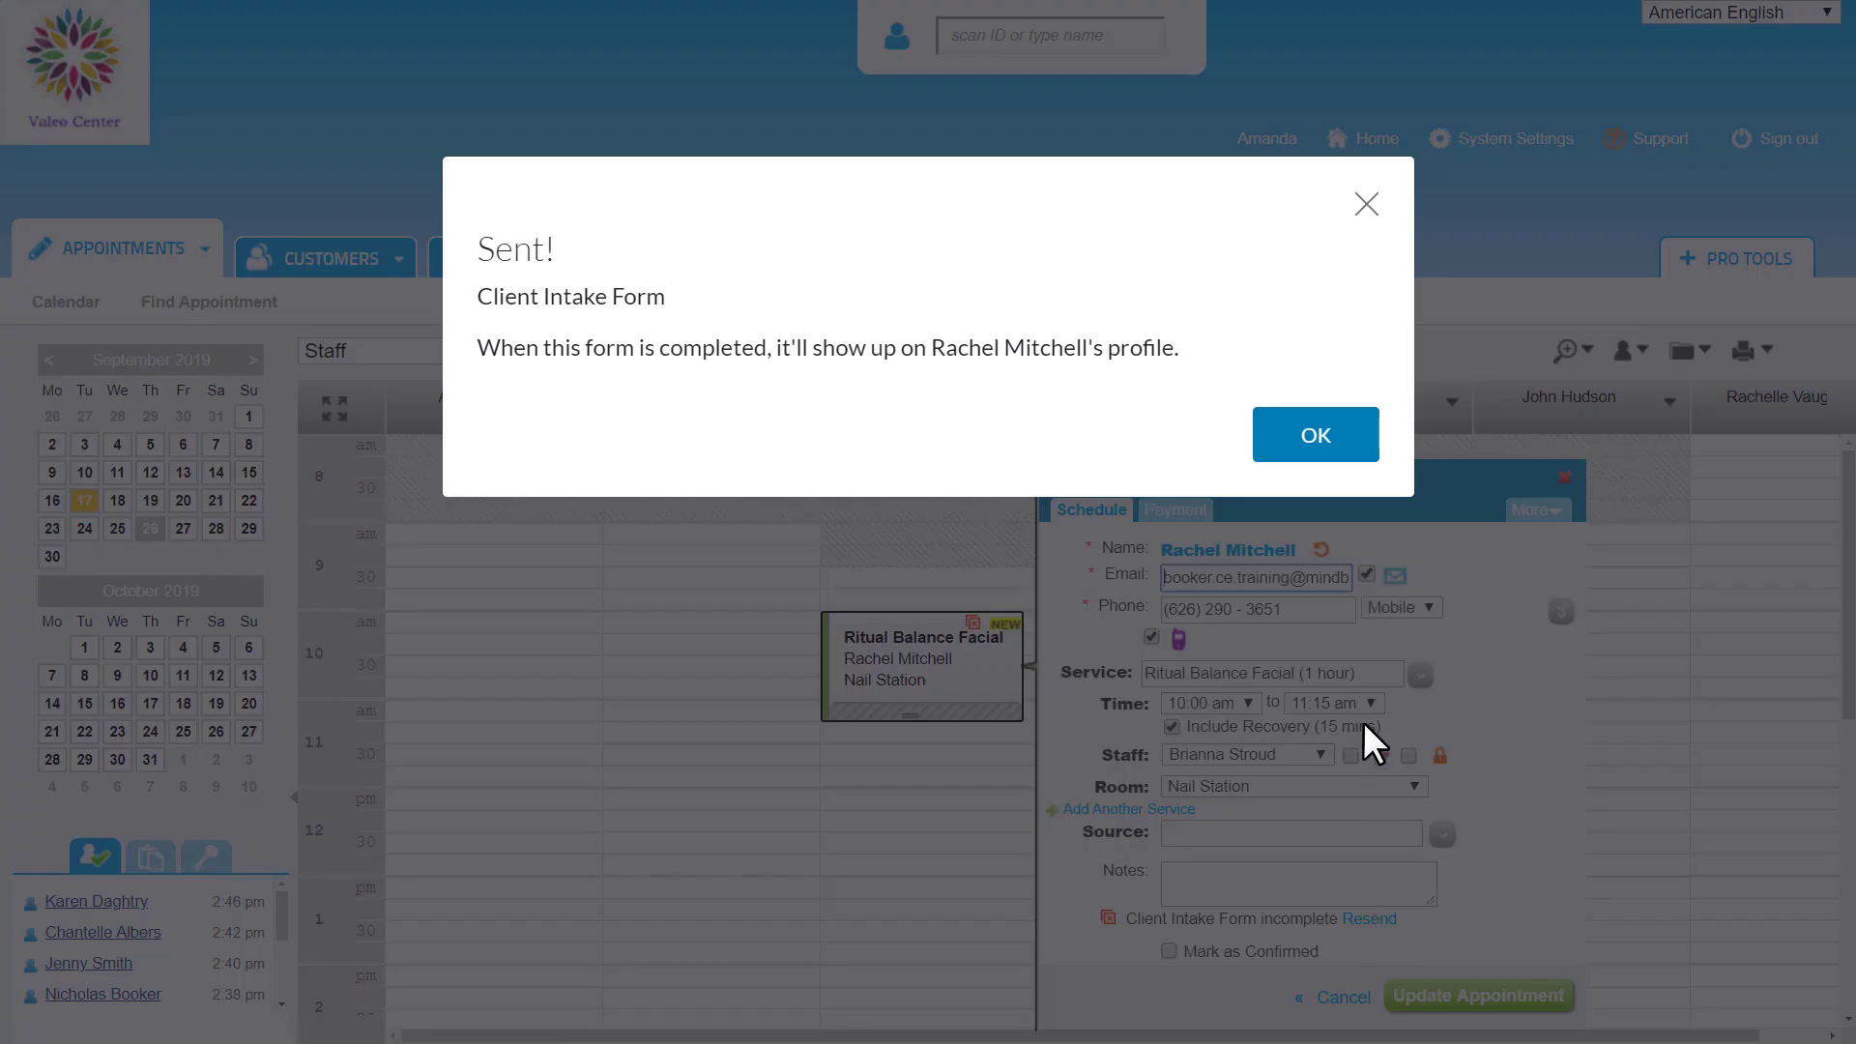
pyautogui.click(1321, 439)
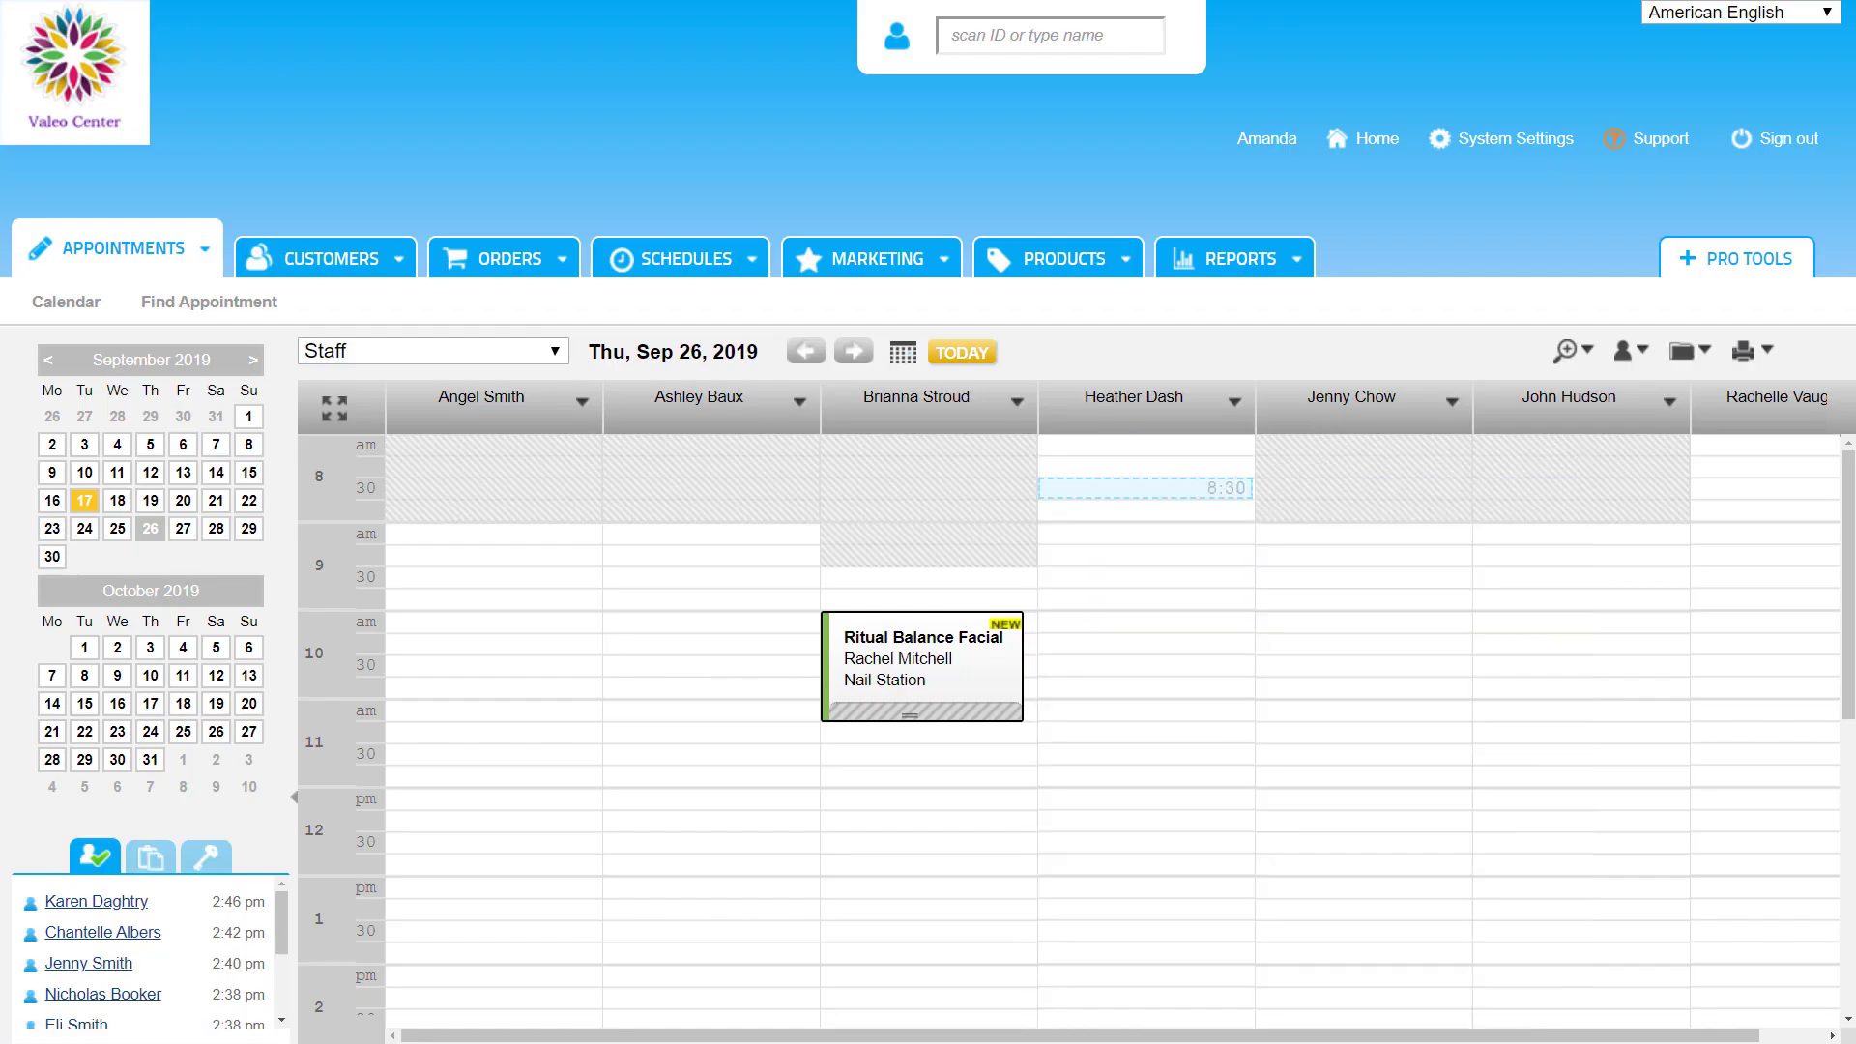
pyautogui.click(919, 657)
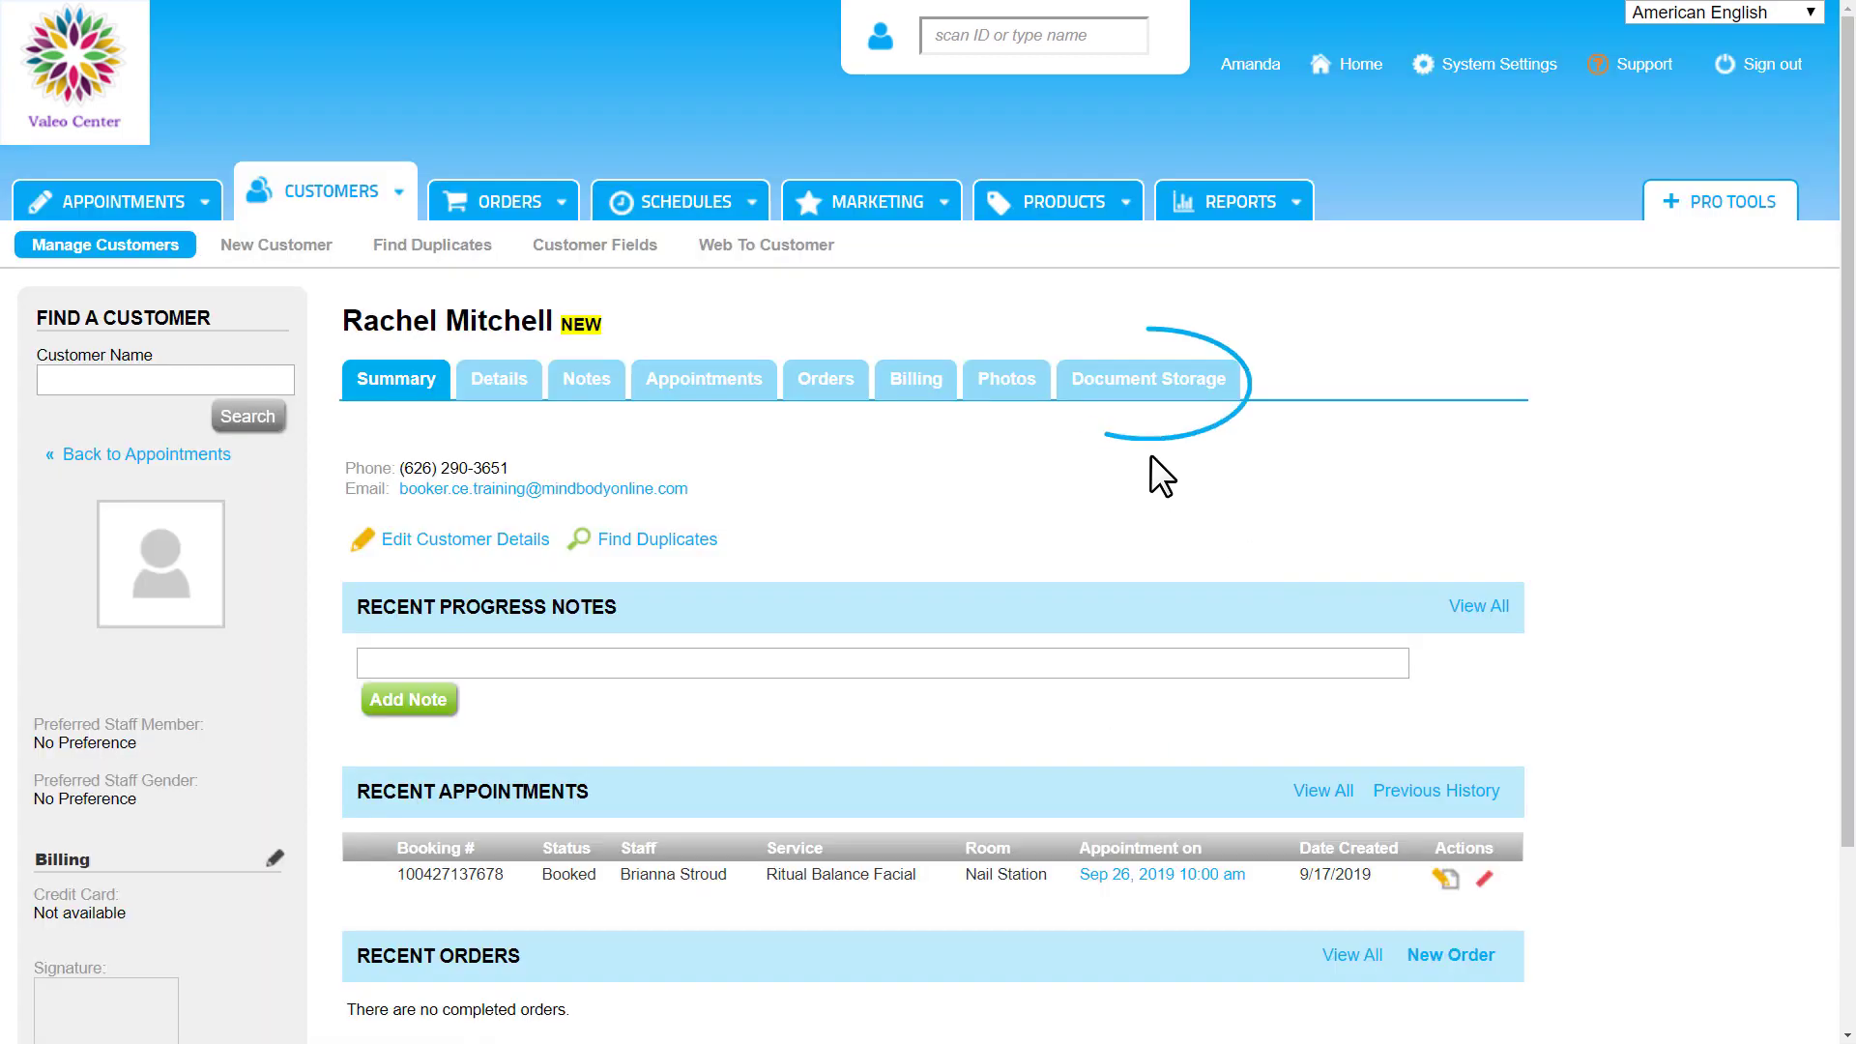
pyautogui.click(1131, 382)
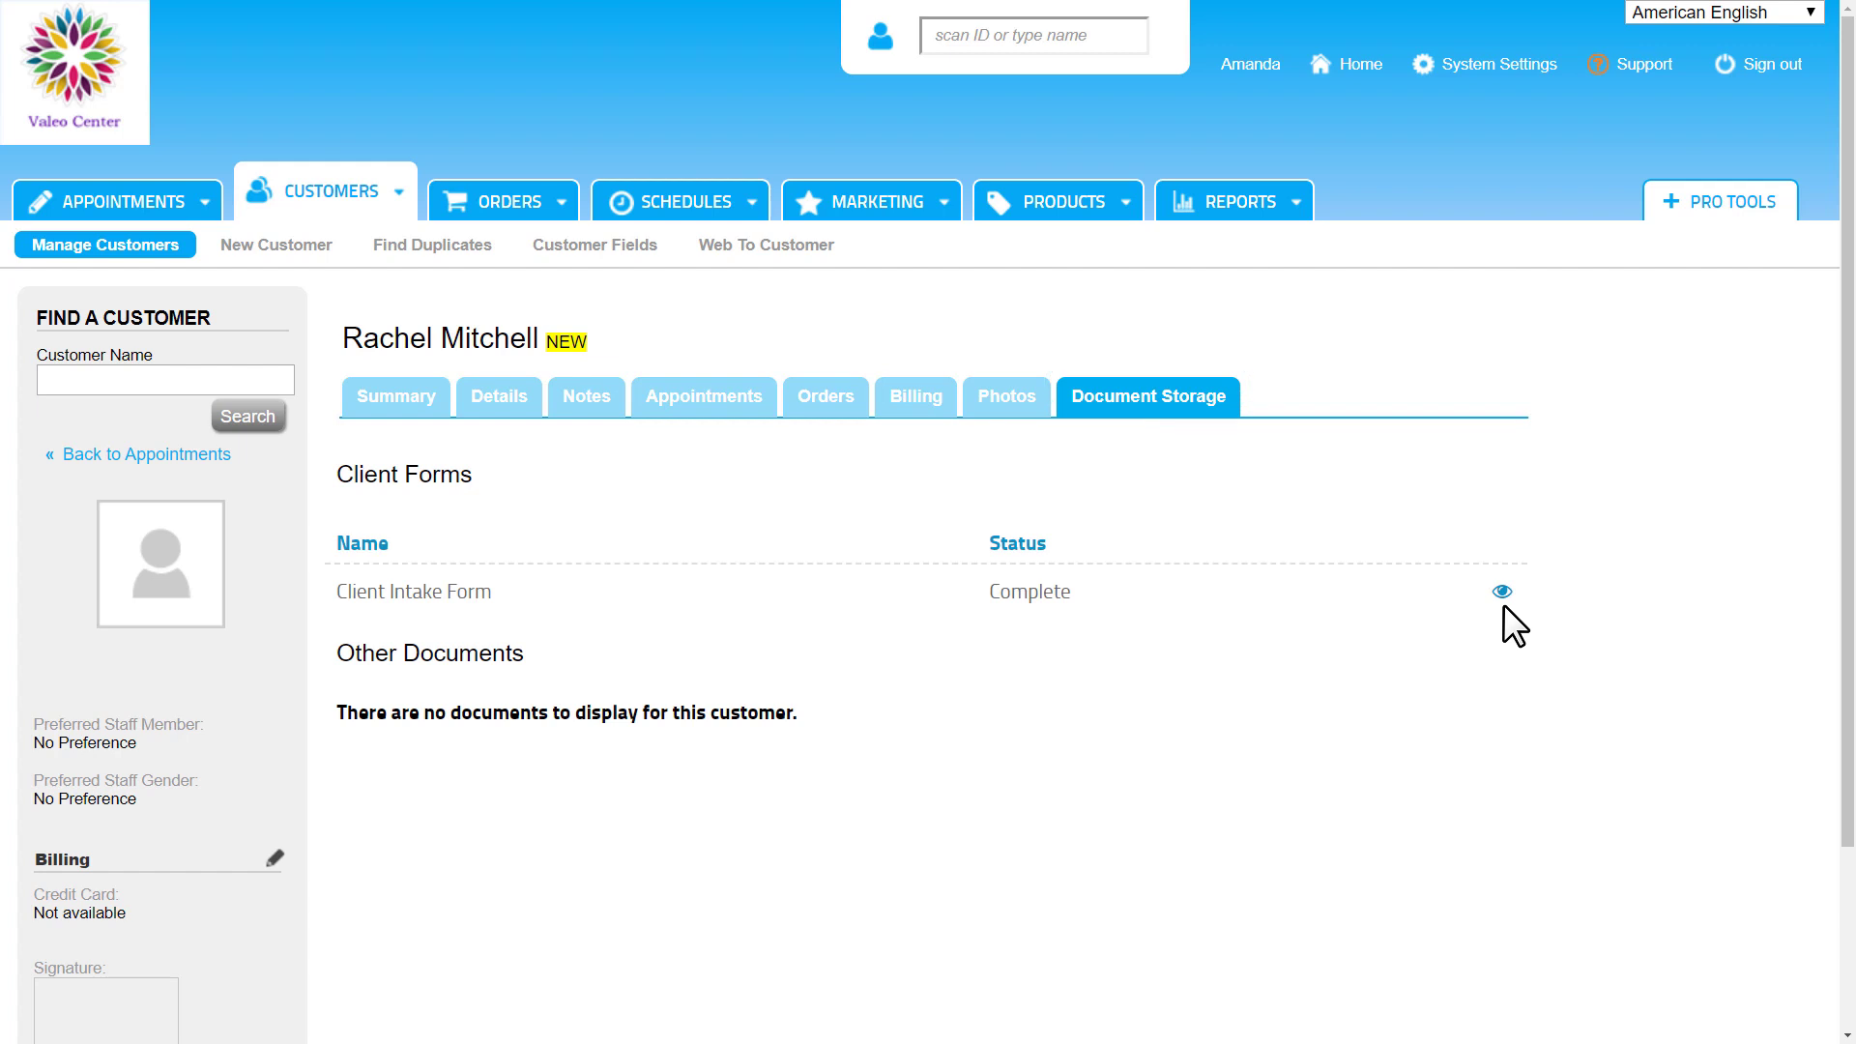
pyautogui.click(1502, 593)
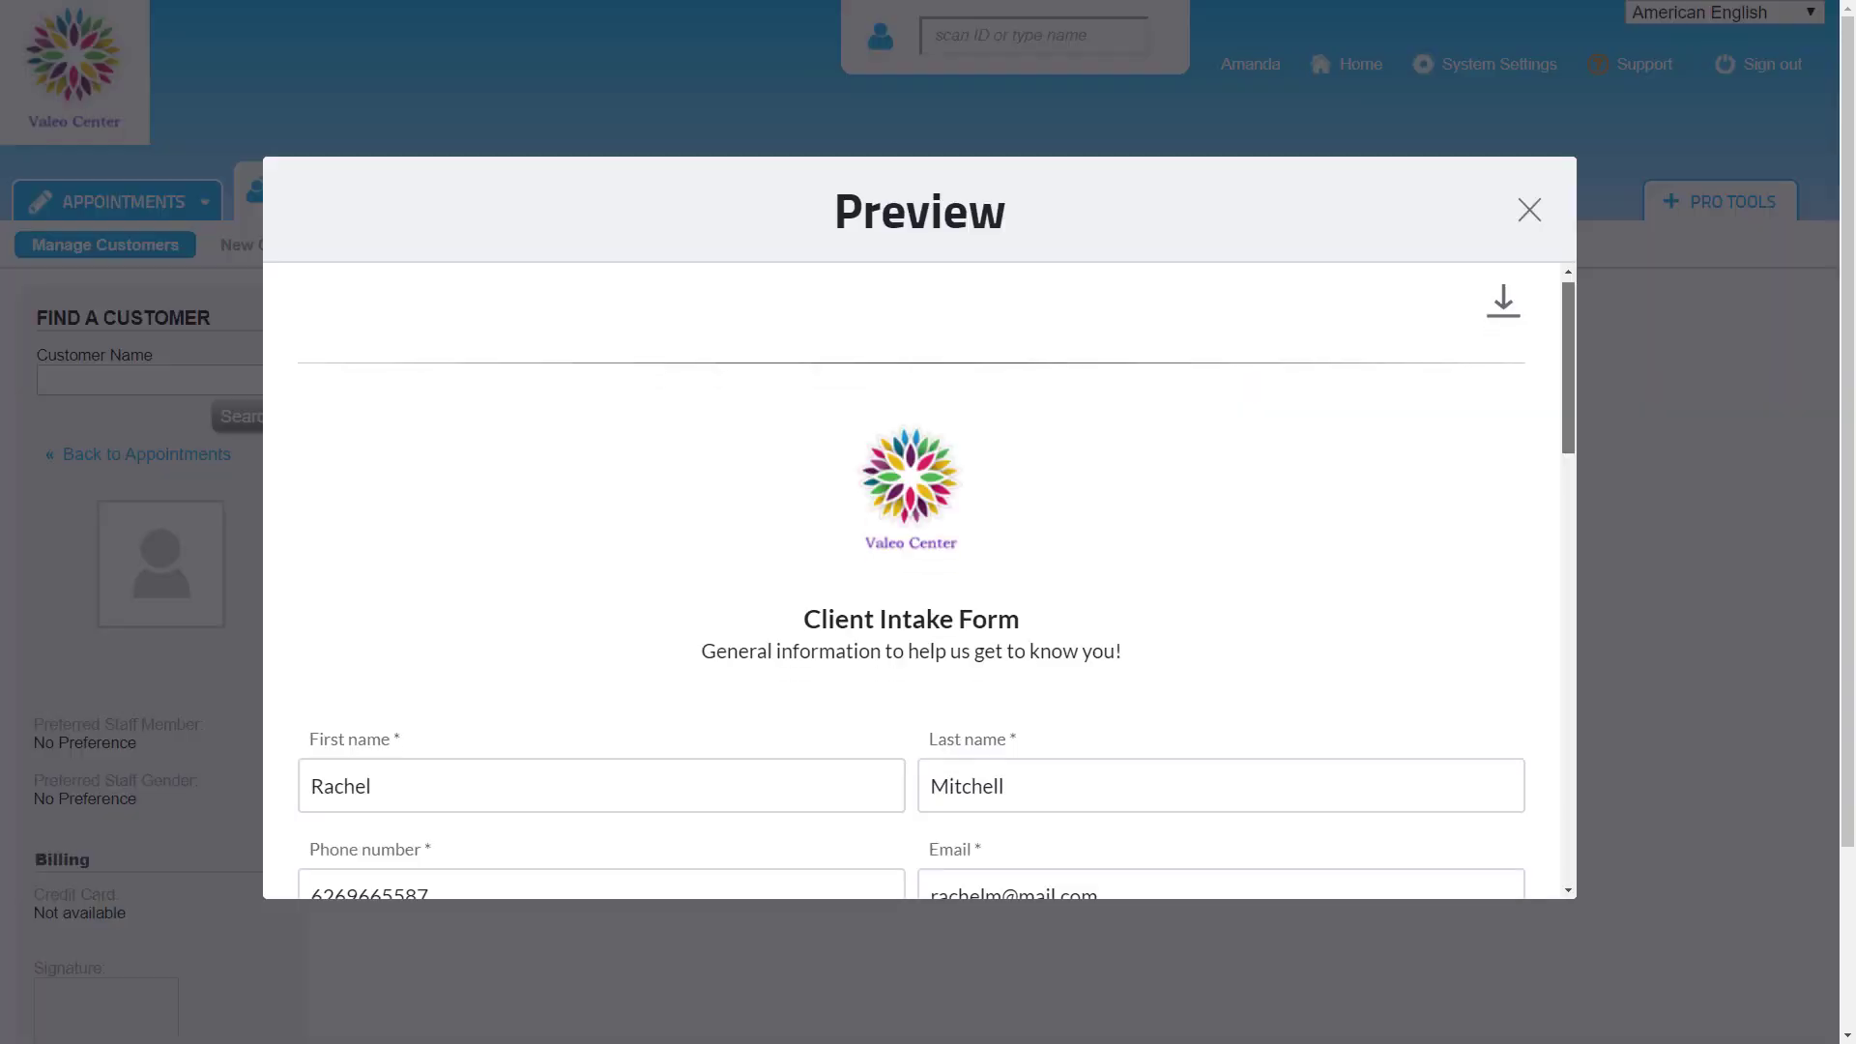
pyautogui.scroll(-1, 911, 592)
pyautogui.scroll(-1, 911, 592)
pyautogui.scroll(-1, 911, 591)
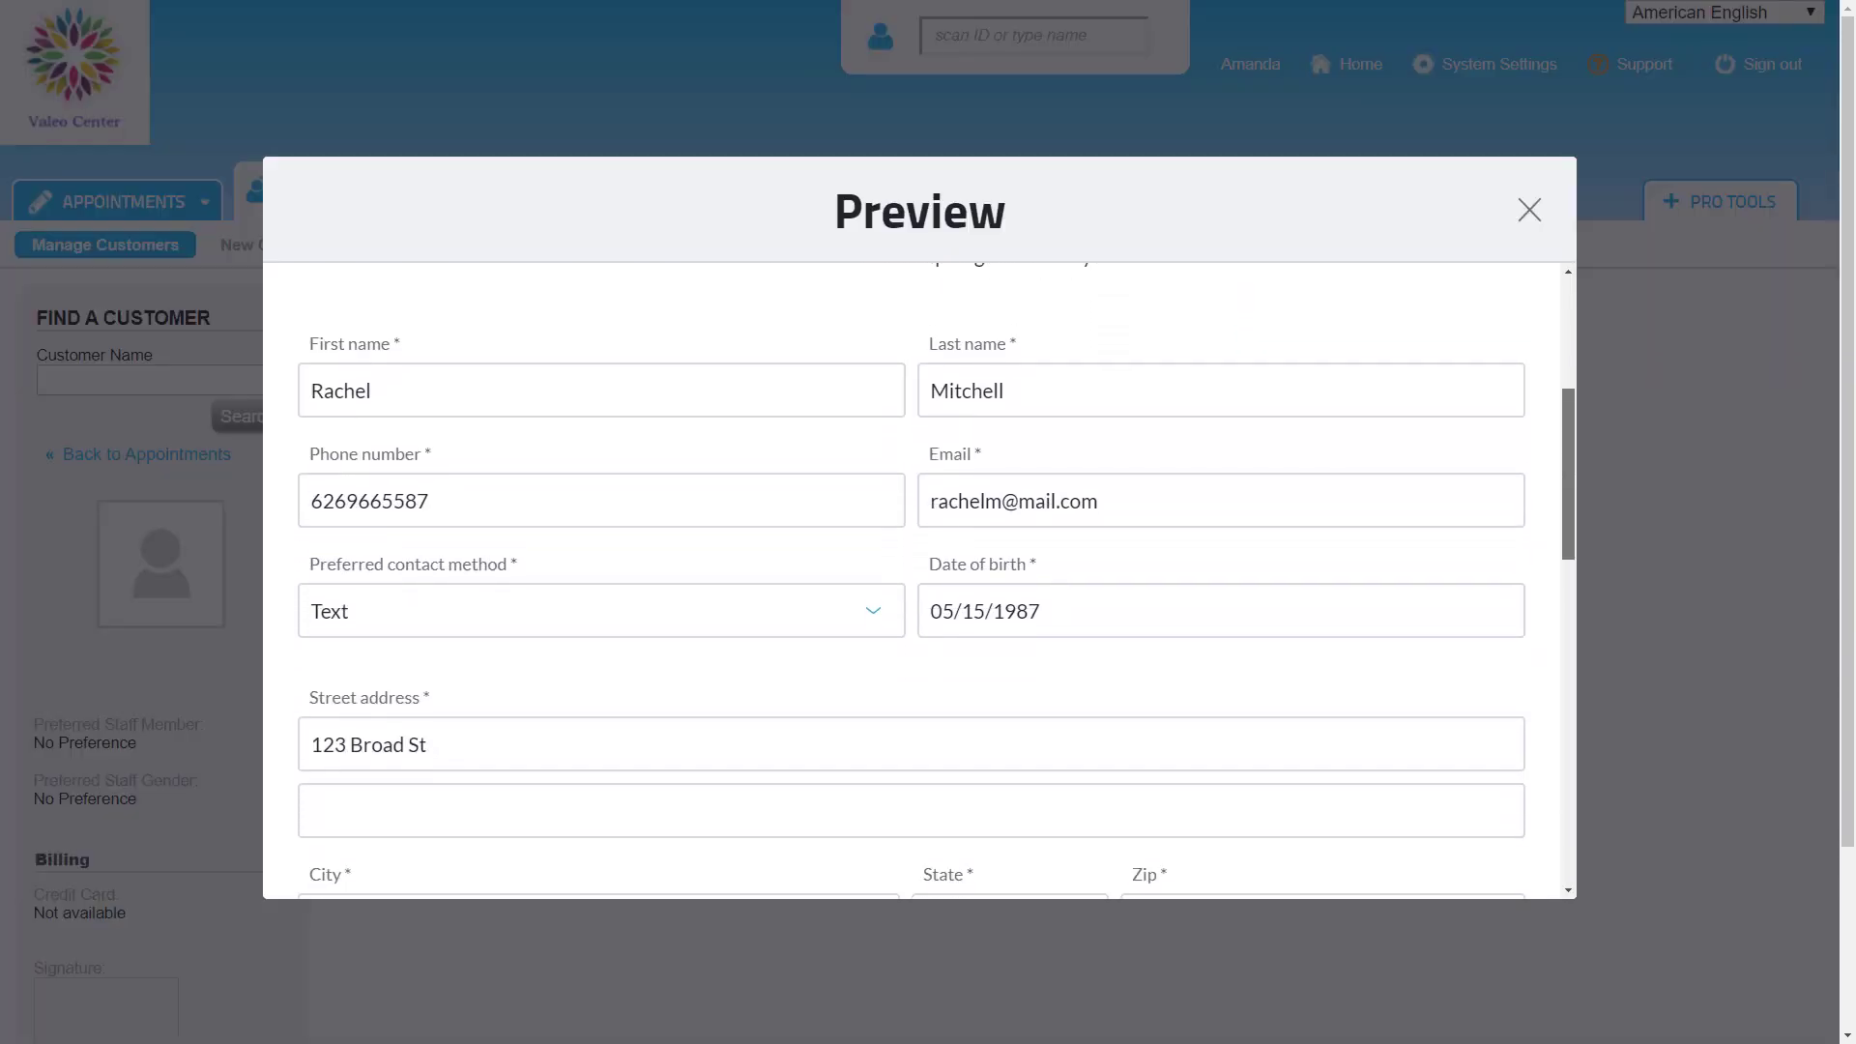
pyautogui.scroll(-1, 911, 591)
pyautogui.scroll(-1, 911, 592)
pyautogui.scroll(-1, 911, 591)
pyautogui.scroll(-1, 910, 592)
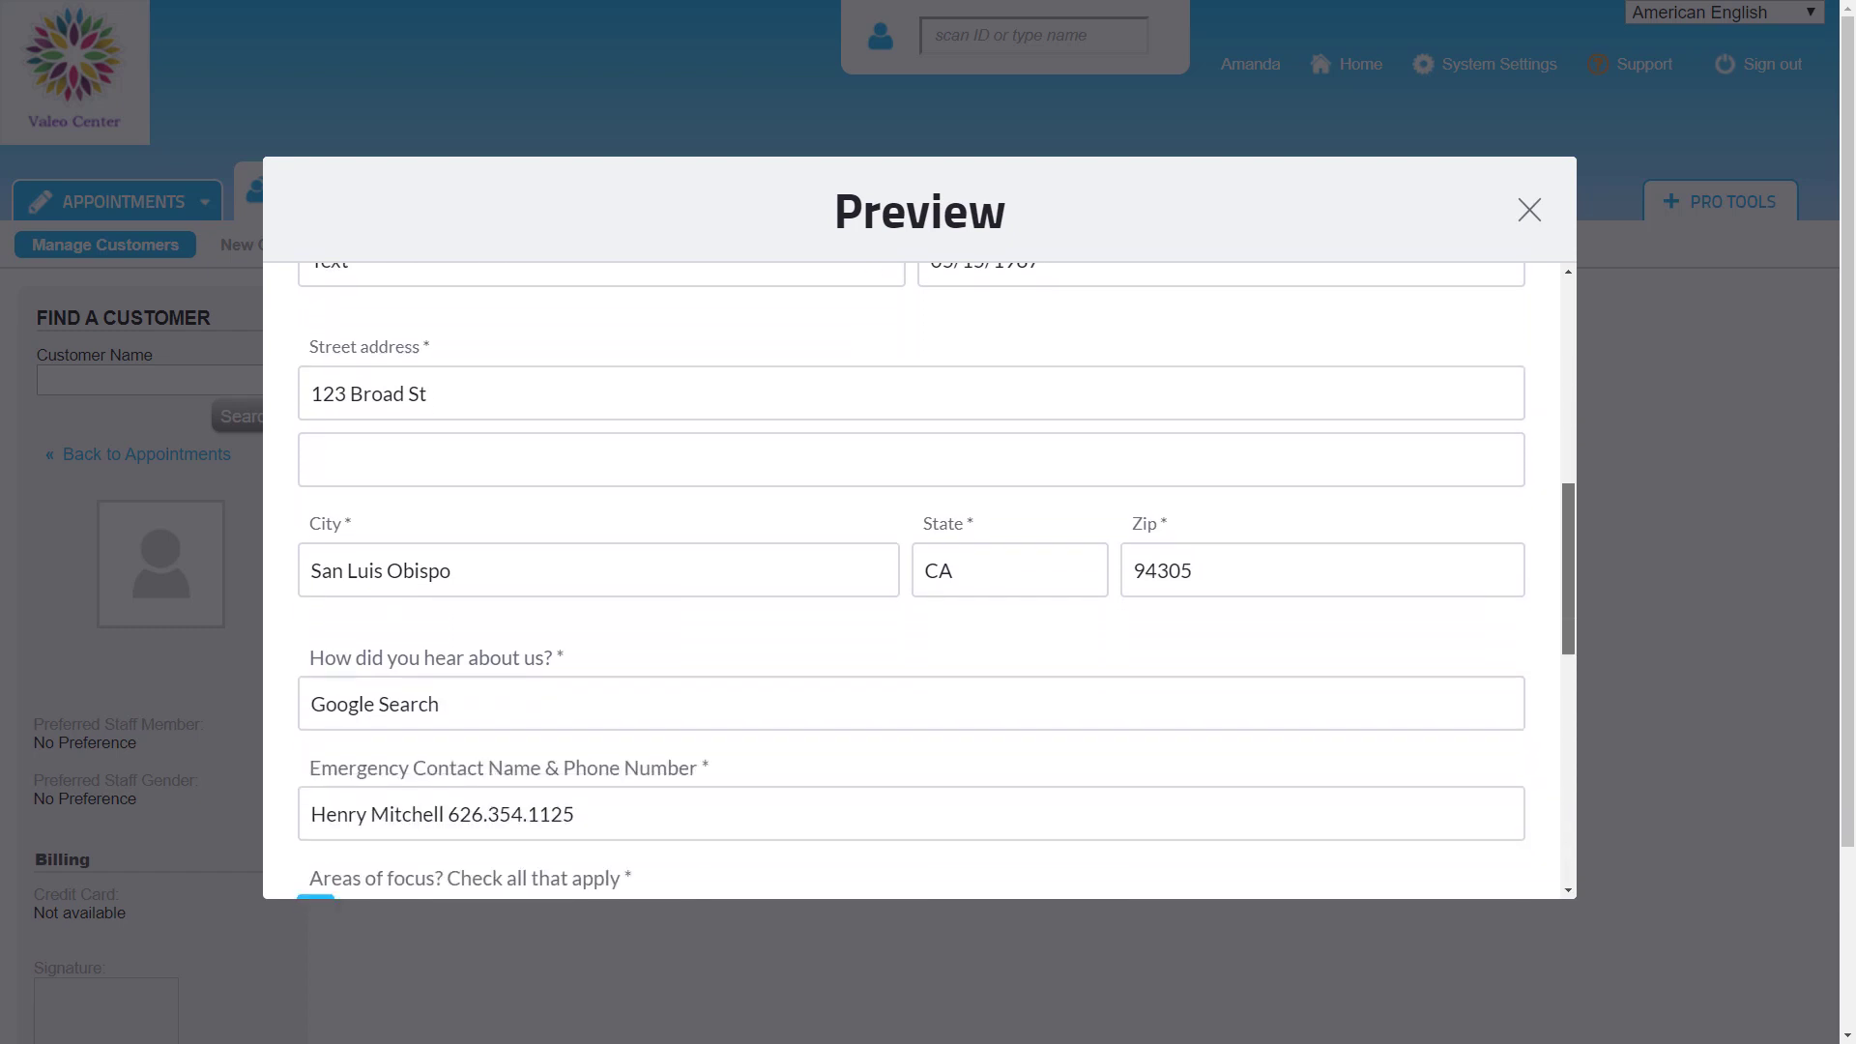
pyautogui.scroll(-1, 911, 592)
pyautogui.scroll(-1, 910, 592)
pyautogui.scroll(-1, 911, 592)
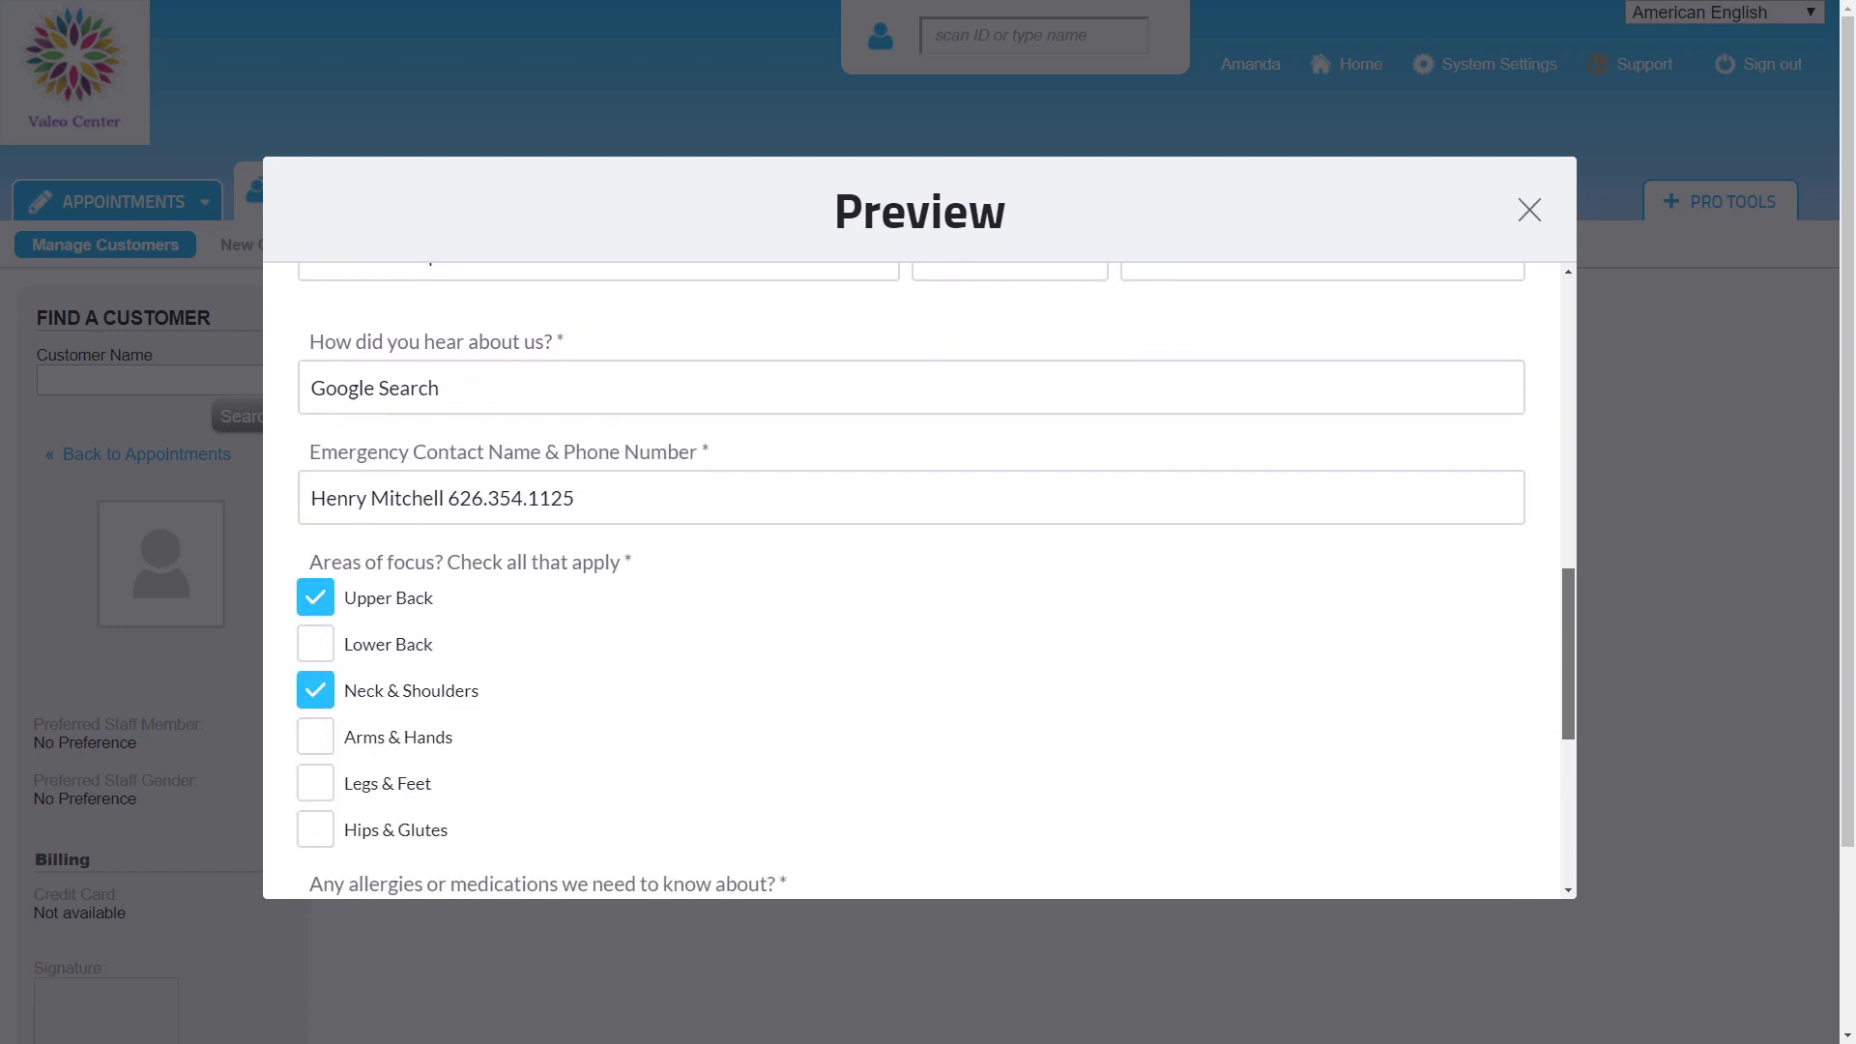
pyautogui.scroll(-1, 910, 591)
pyautogui.scroll(-1, 910, 591)
pyautogui.scroll(-2, 911, 592)
pyautogui.scroll(-1, 910, 592)
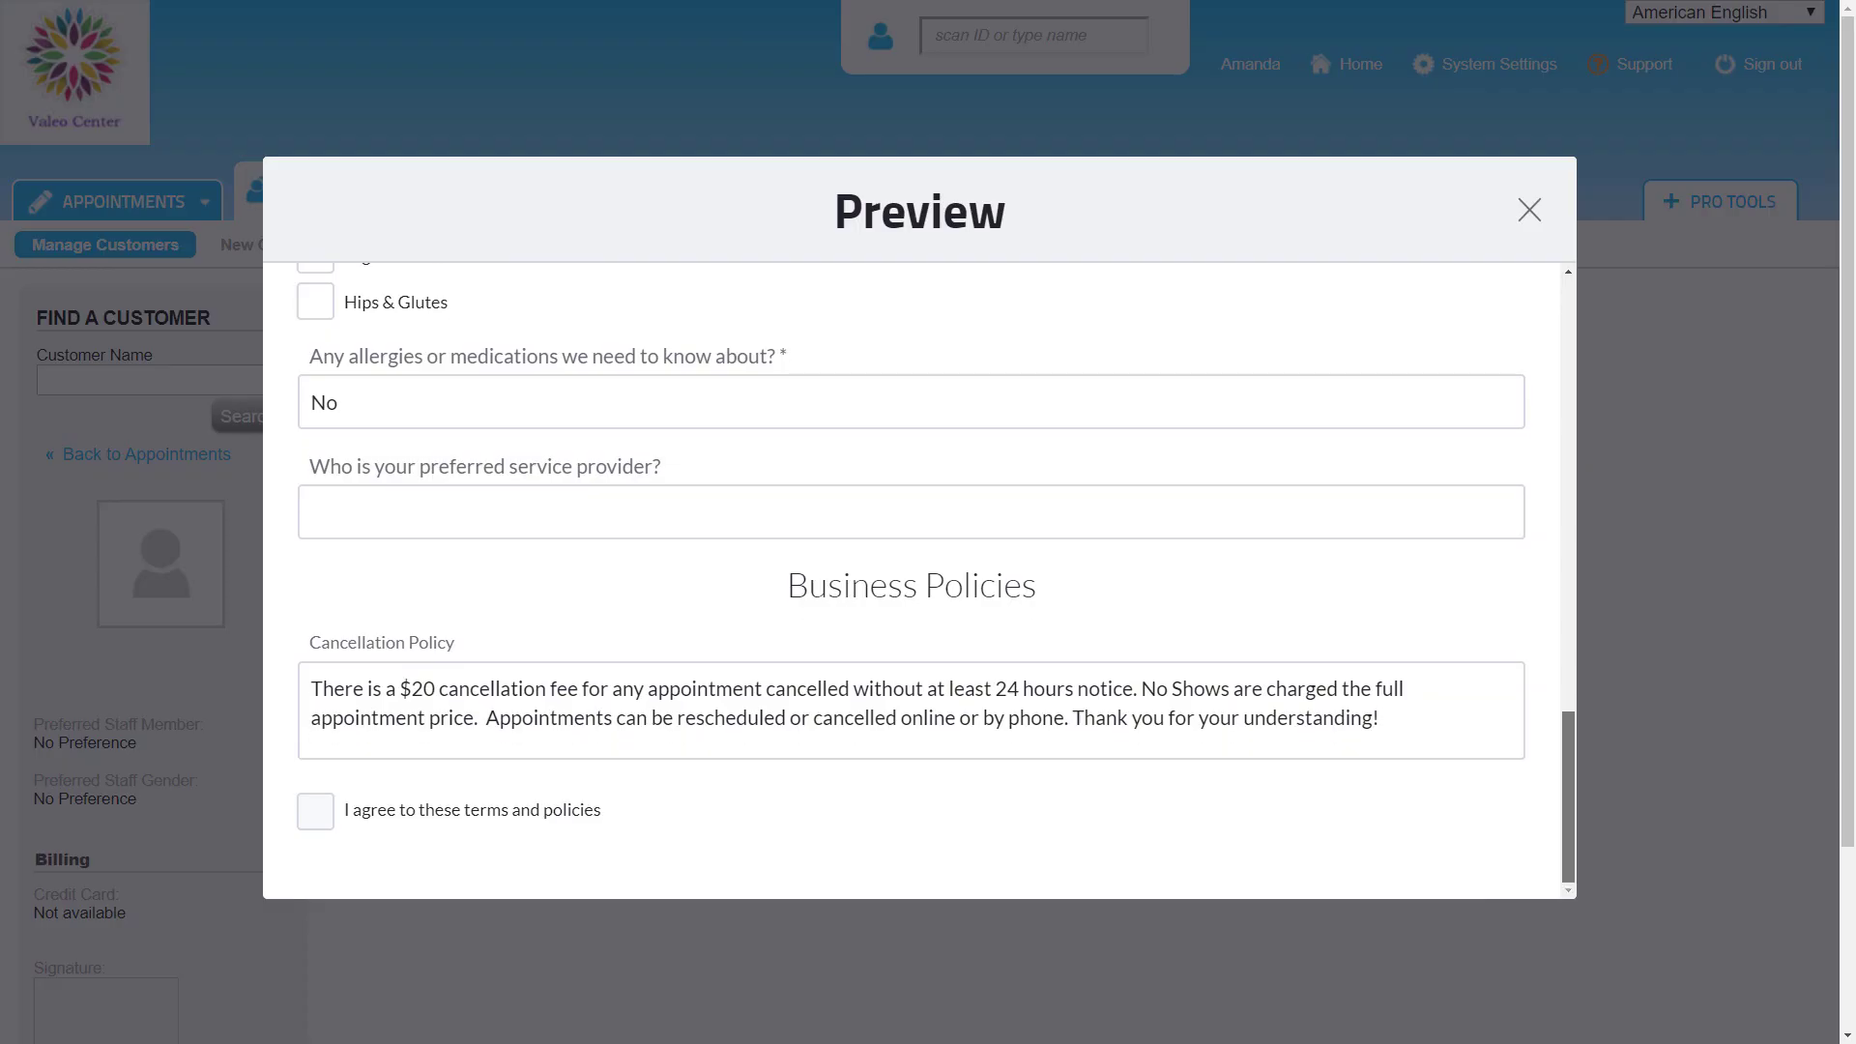